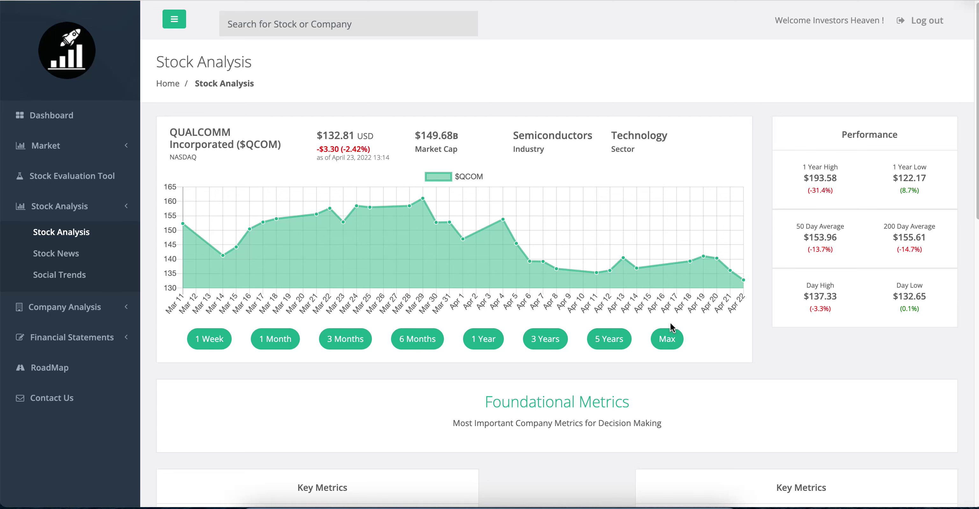
# Switch the QCOM price chart to 5 Years and highlight the $132.81 share price.
pyautogui.click(615, 337)
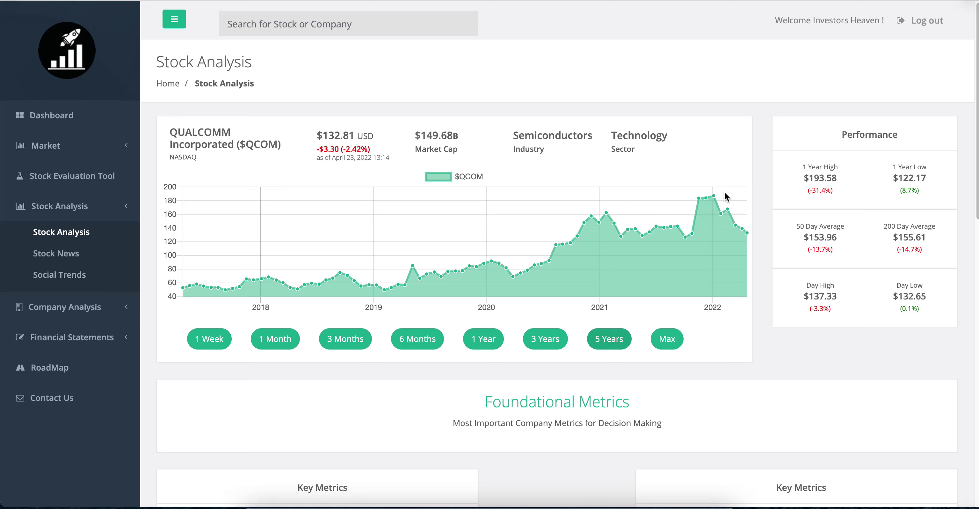
pyautogui.moveTo(714, 194)
pyautogui.moveTo(319, 131); pyautogui.dragTo(369, 134)
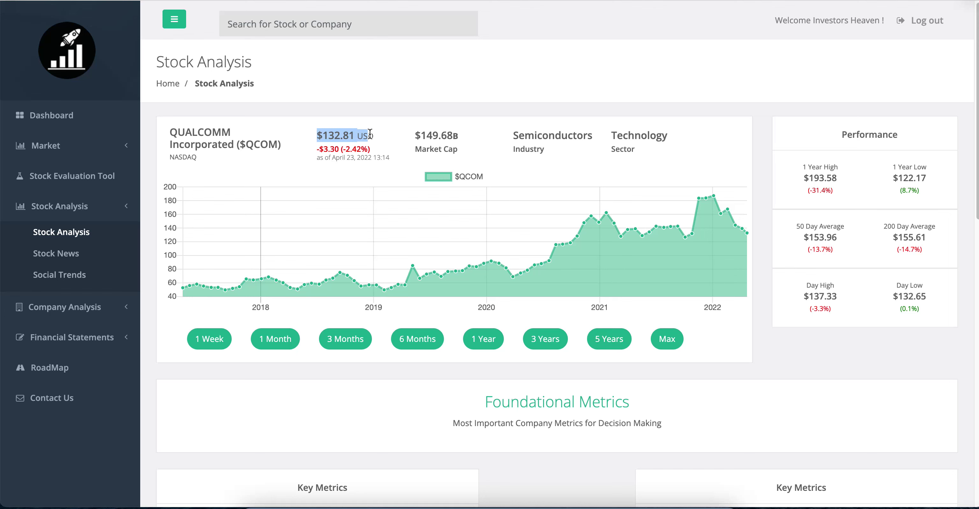
# Scroll through the QCOM page and clear the share-price highlight.
pyautogui.scroll(-1, 391, 133)
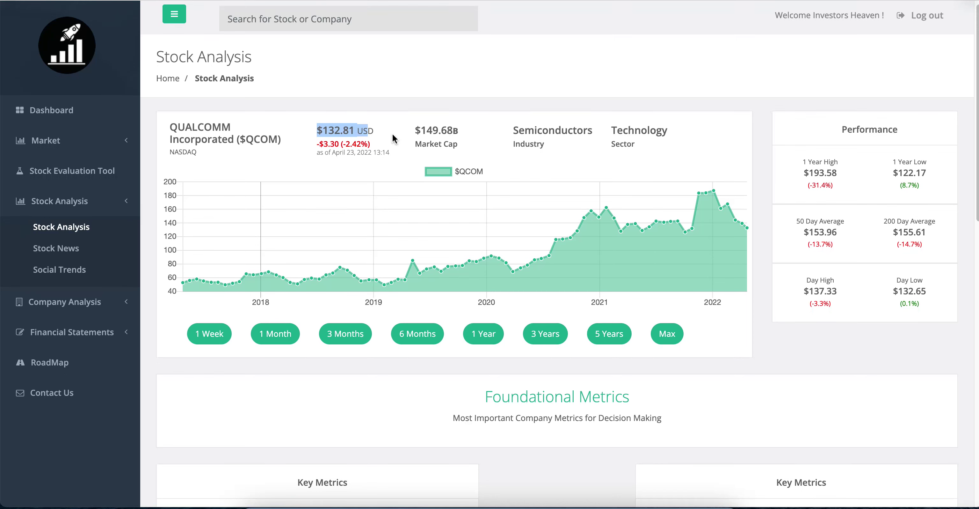
pyautogui.scroll(-1, 391, 132)
pyautogui.scroll(2, 391, 133)
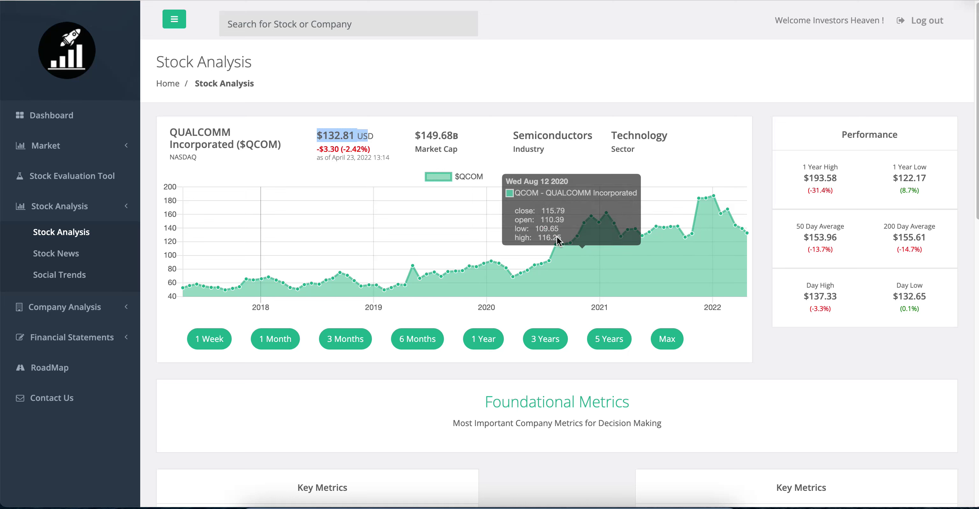
pyautogui.click(543, 209)
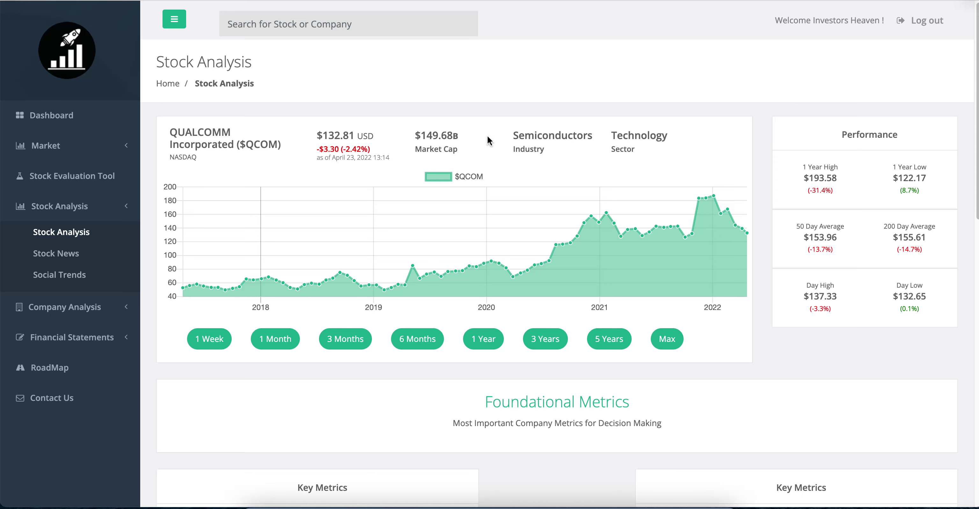
pyautogui.scroll(-1, 570, 132)
pyautogui.scroll(1, 567, 131)
# Scroll down to Key Metrics and bring up the chart behind the -67.6% Total Equity Growth.
pyautogui.scroll(-4, 763, 190)
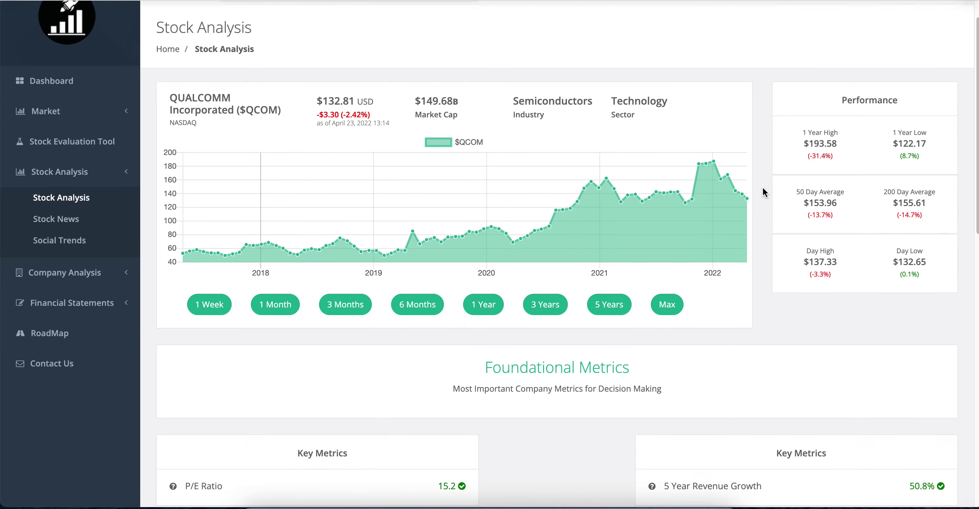
pyautogui.scroll(-1, 763, 188)
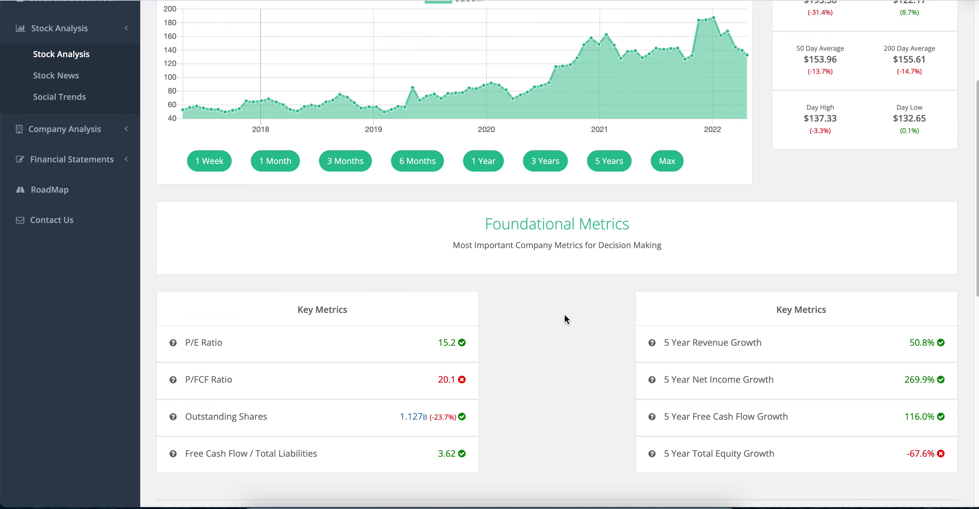
pyautogui.scroll(-2, 567, 315)
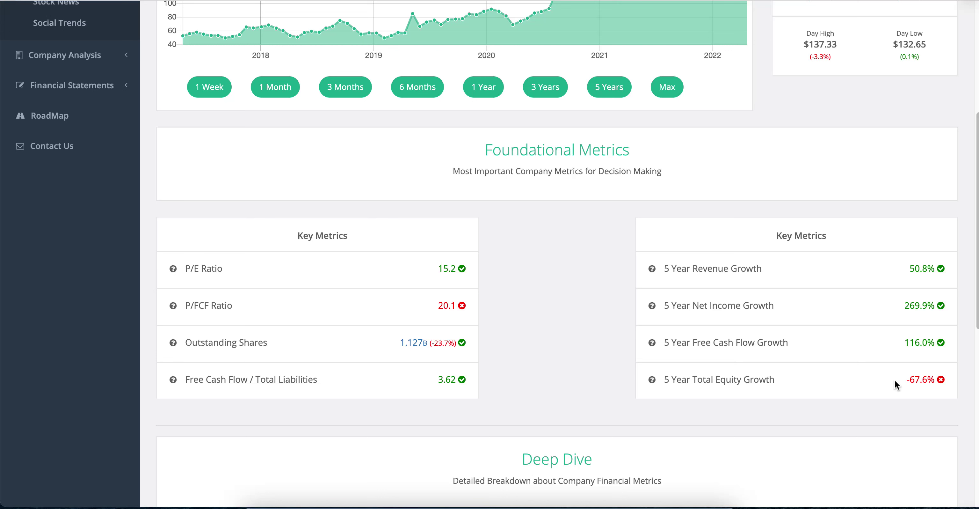
pyautogui.moveTo(922, 381)
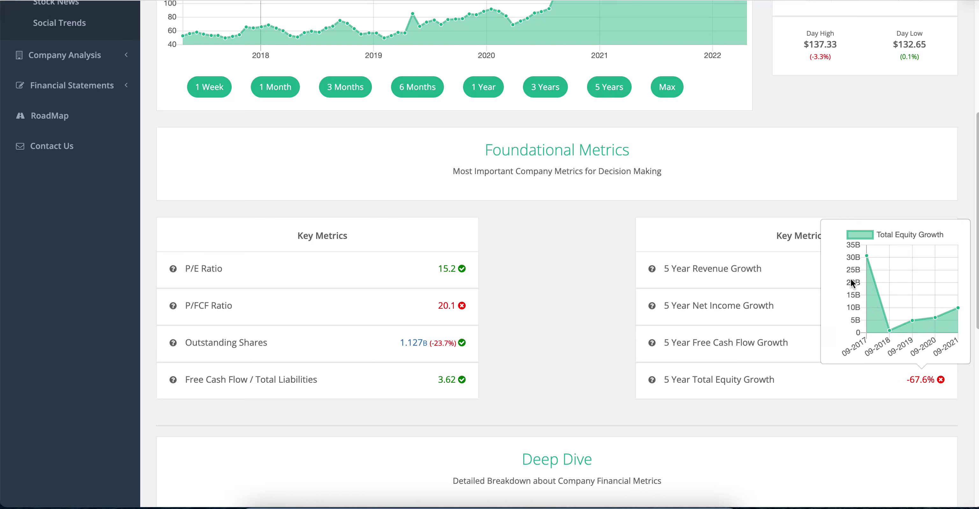
pyautogui.moveTo(868, 258)
pyautogui.moveTo(888, 330)
# Close the equity chart, then highlight the Motley Fool headline and the check-writing sentence.
pyautogui.click(576, 278)
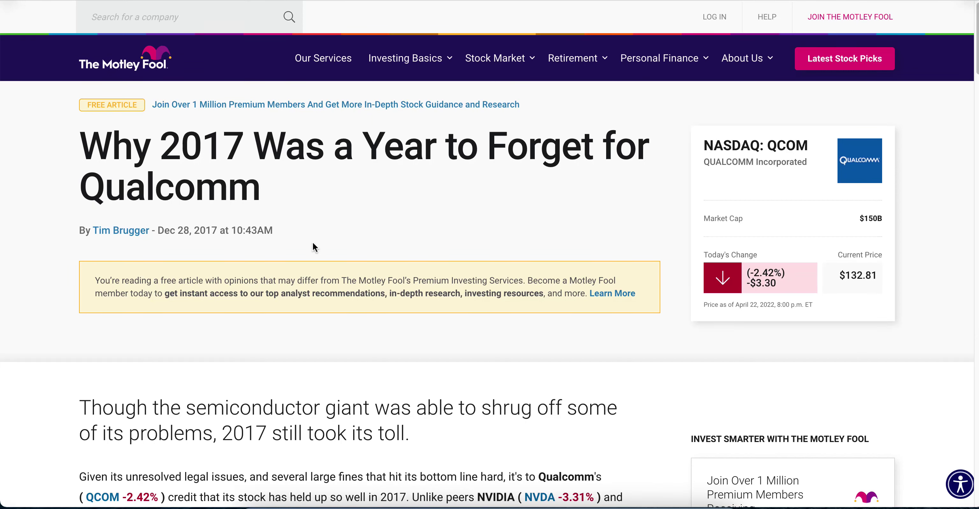
pyautogui.moveTo(134, 148); pyautogui.dragTo(362, 147)
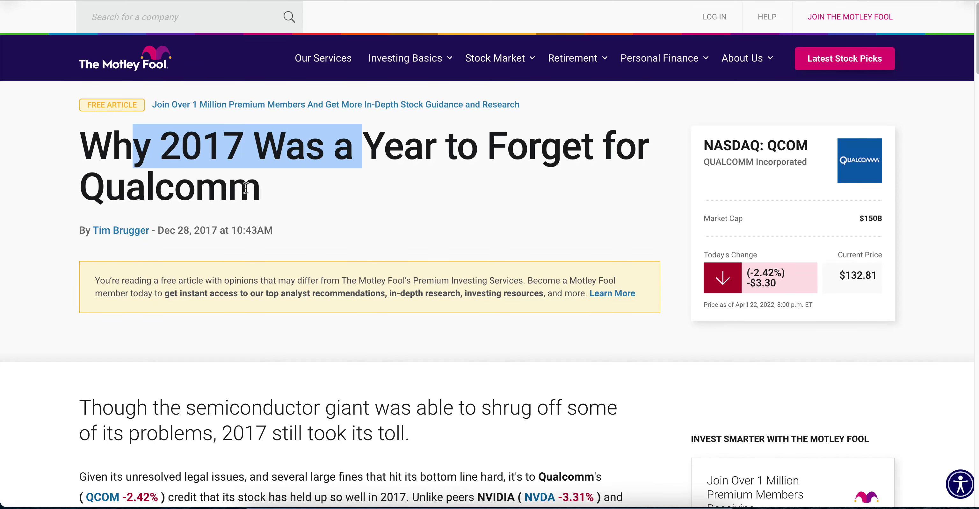
pyautogui.moveTo(332, 205); pyautogui.dragTo(330, 241)
pyautogui.scroll(-10, 464, 247)
pyautogui.scroll(-10, 464, 243)
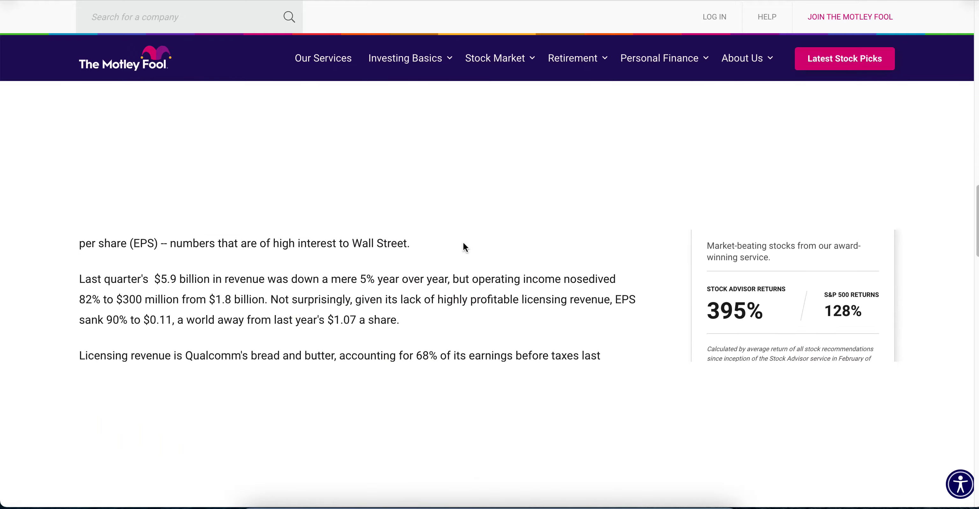
pyautogui.scroll(1, 462, 243)
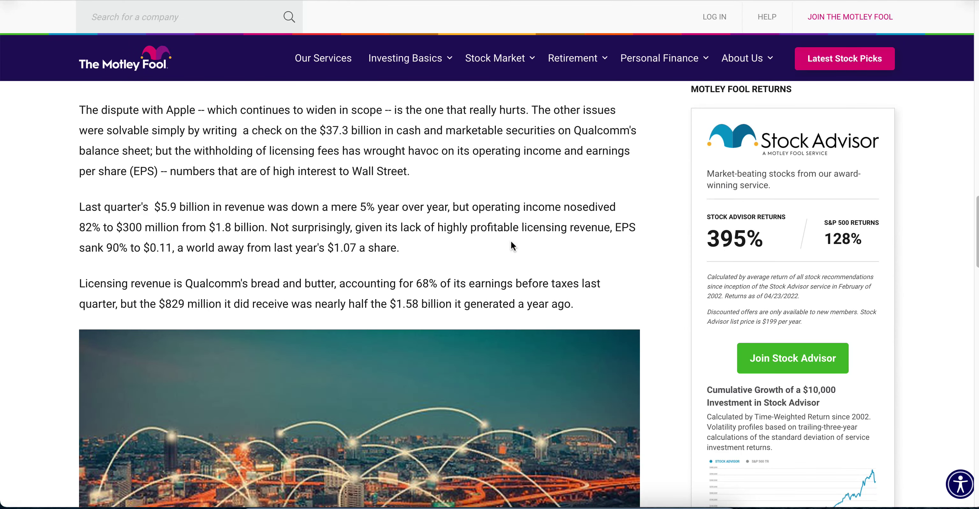
pyautogui.scroll(1, 512, 242)
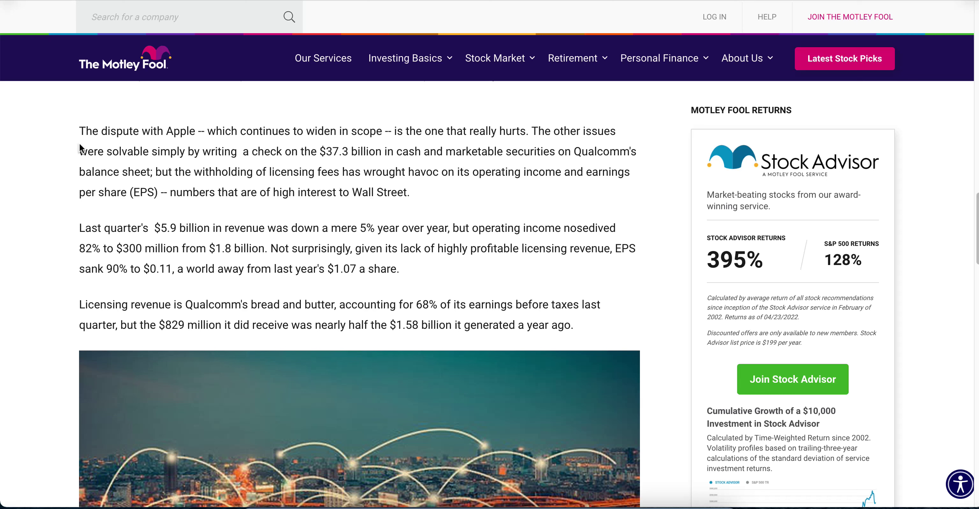
pyautogui.moveTo(81, 150); pyautogui.dragTo(576, 156)
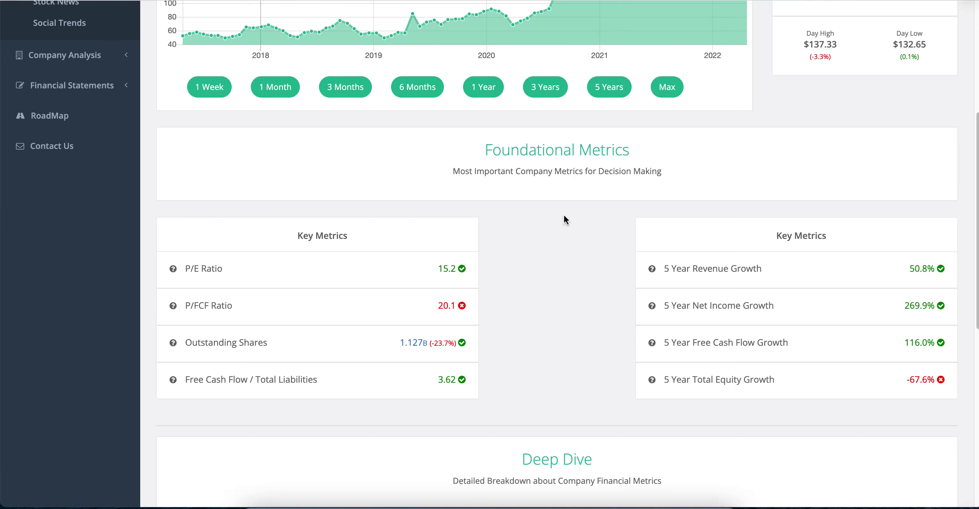
# Open and close the history chart behind the -67.6% Total Equity Growth.
pyautogui.scroll(1, 645, 259)
pyautogui.click(927, 403)
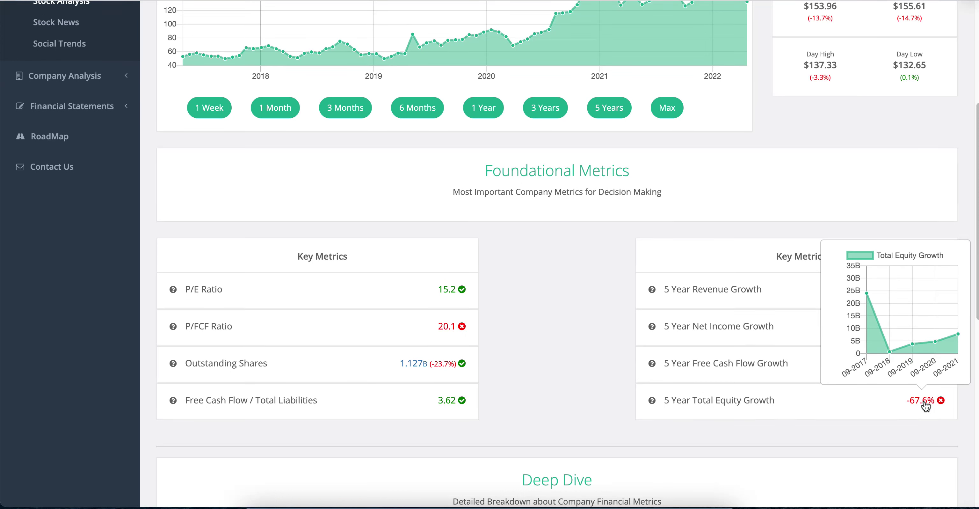
pyautogui.moveTo(890, 350)
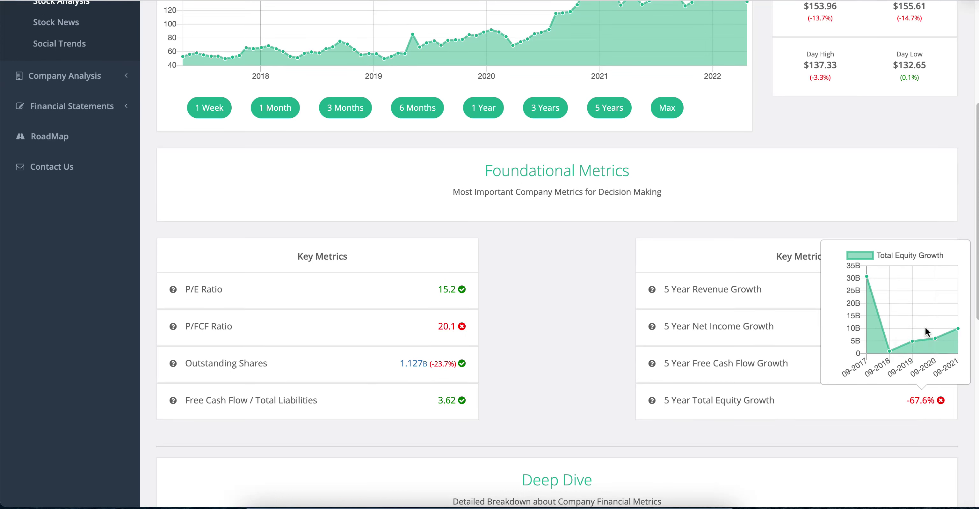
pyautogui.click(596, 276)
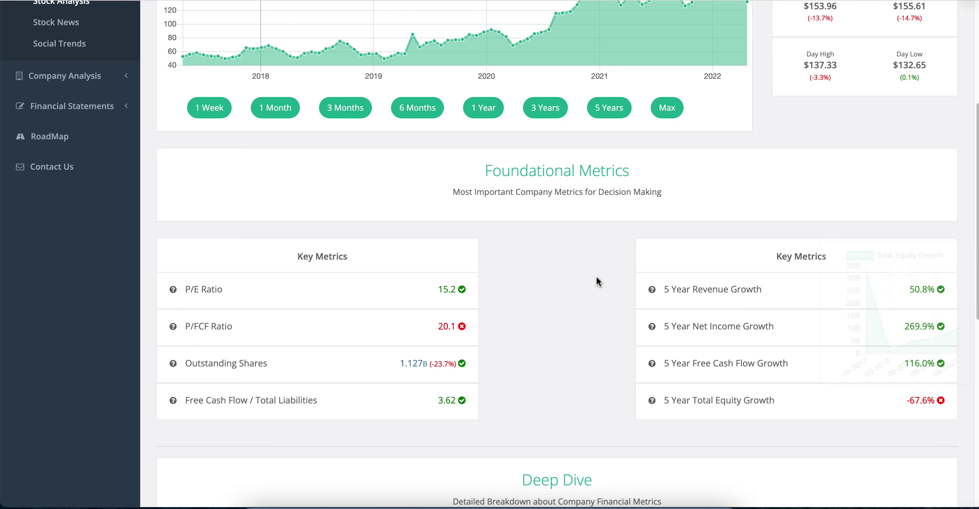
# View and close the P/E Ratio 15.2 and P/FCF Ratio 20.1 history charts.
pyautogui.scroll(1, 595, 280)
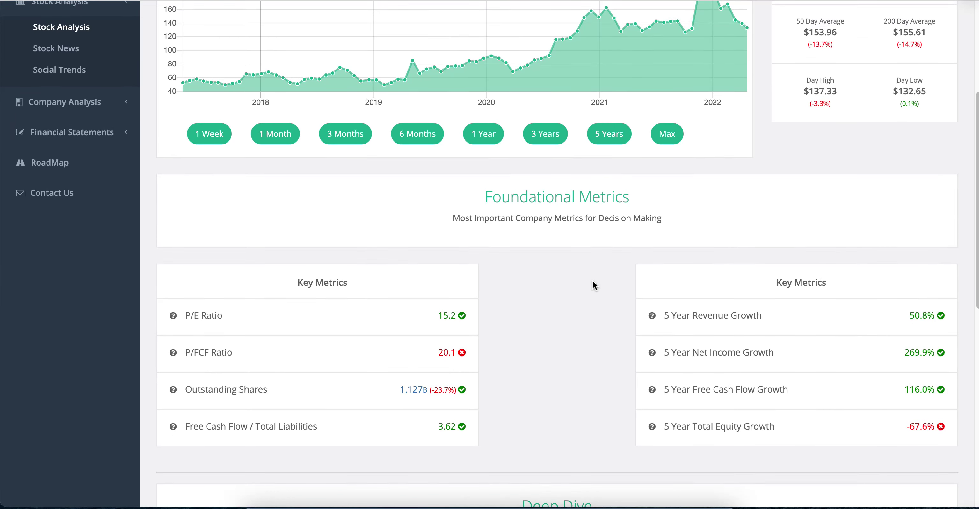
pyautogui.scroll(1, 587, 280)
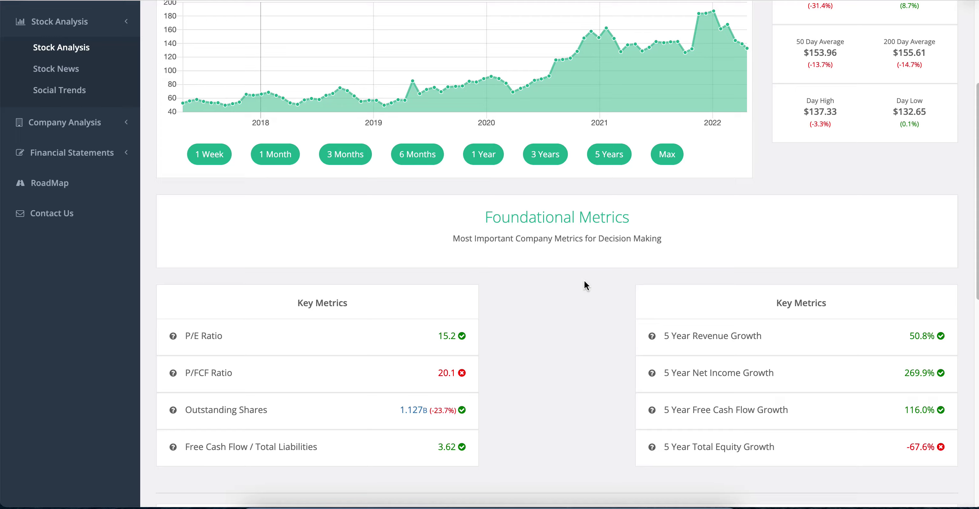
pyautogui.scroll(2, 585, 283)
pyautogui.scroll(-7, 586, 284)
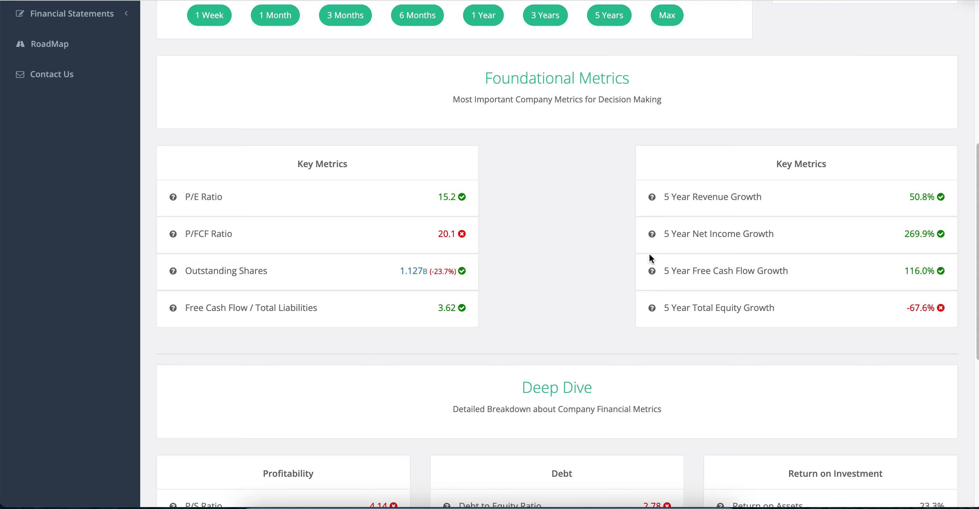
pyautogui.moveTo(450, 197)
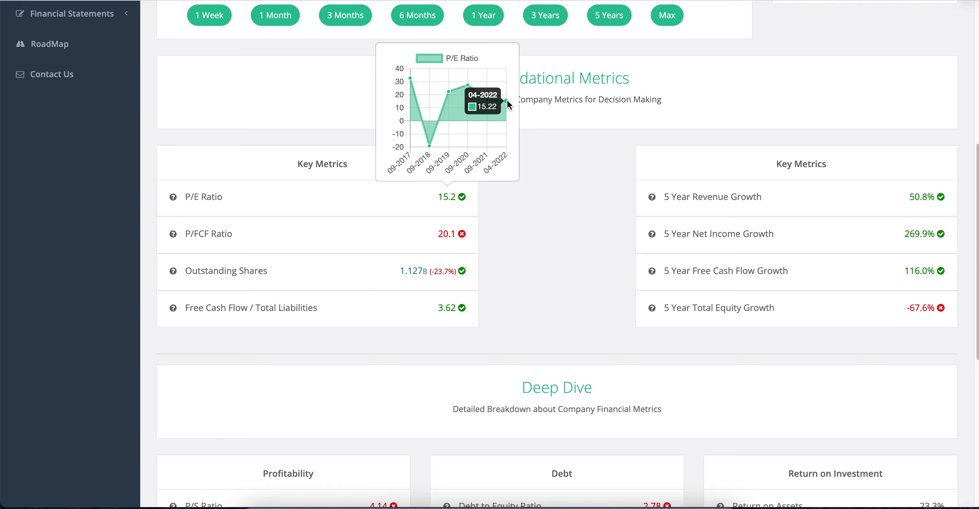
pyautogui.click(542, 174)
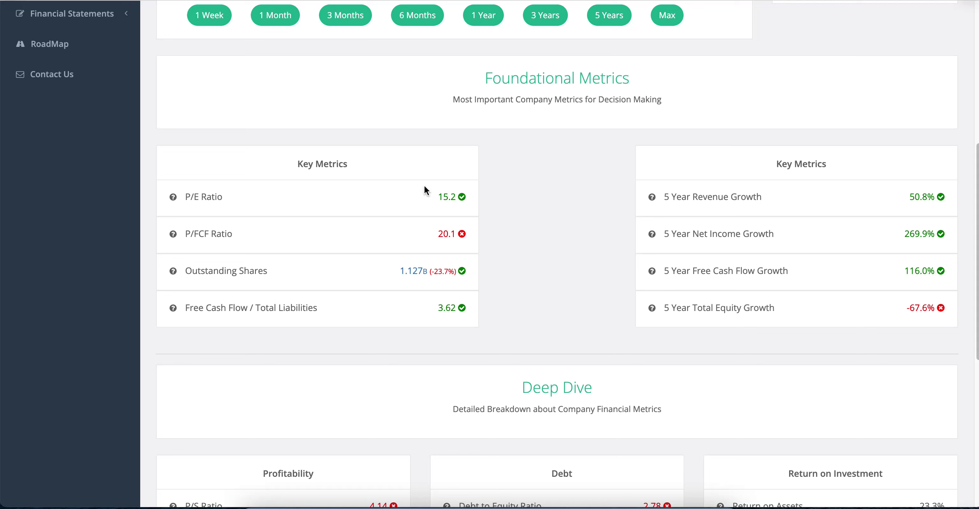
pyautogui.click(447, 238)
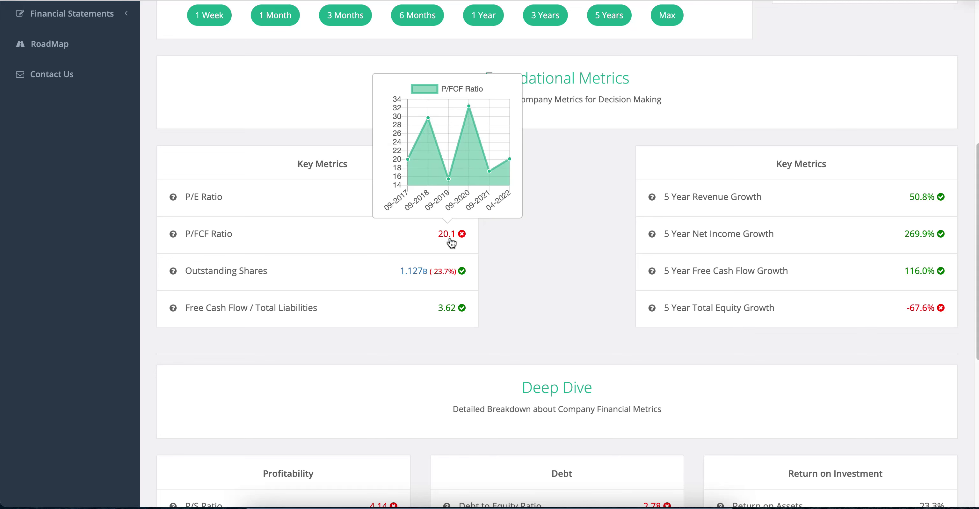
pyautogui.click(472, 239)
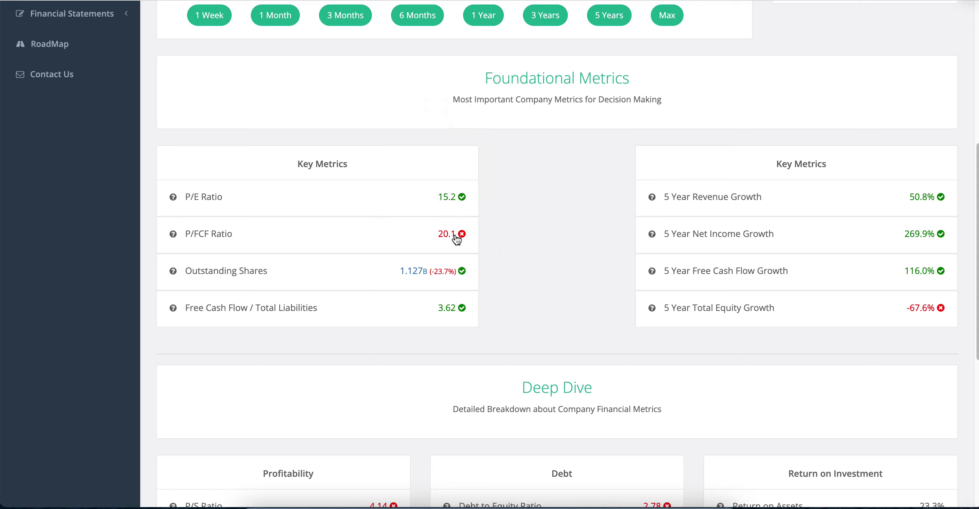
pyautogui.moveTo(172, 235)
# View and close the Outstanding Shares history chart twice.
pyautogui.scroll(10, 645, 156)
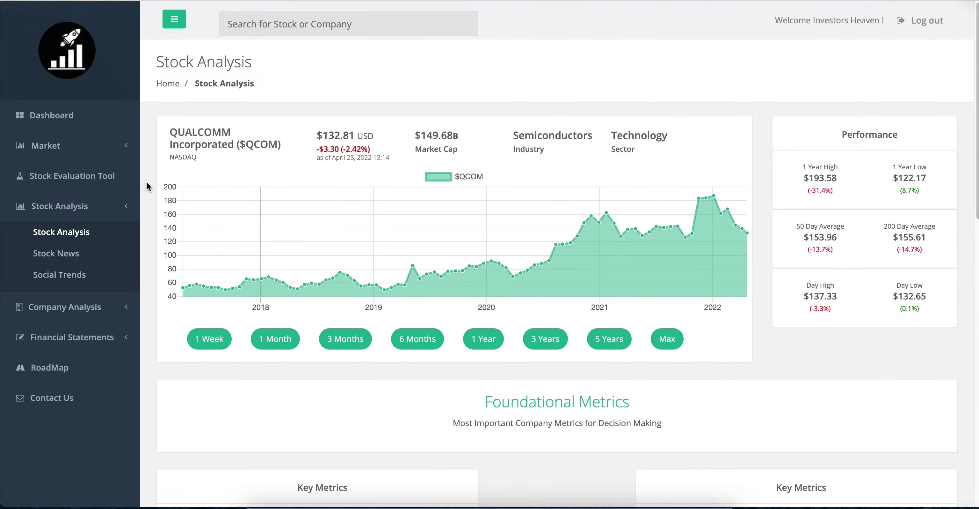
pyautogui.scroll(-8, 391, 214)
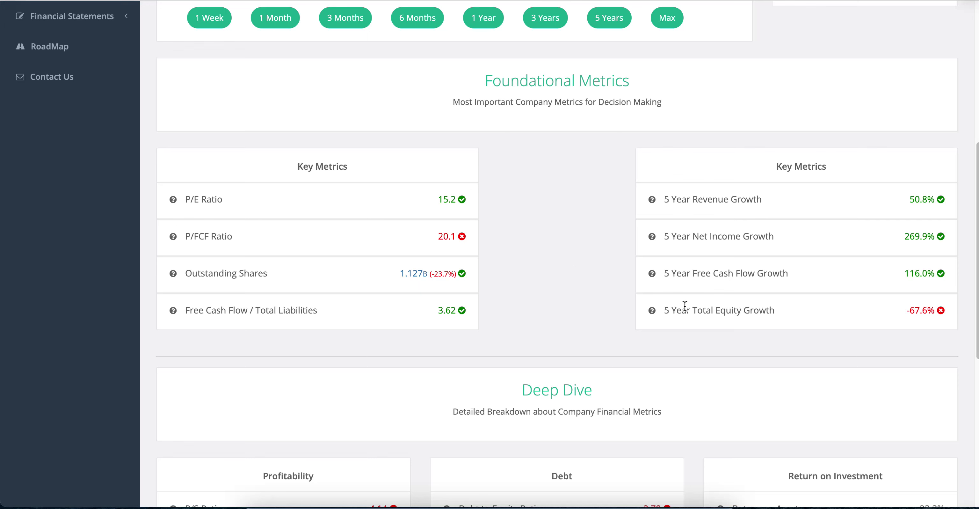
pyautogui.scroll(7, 677, 308)
pyautogui.scroll(-1, 541, 242)
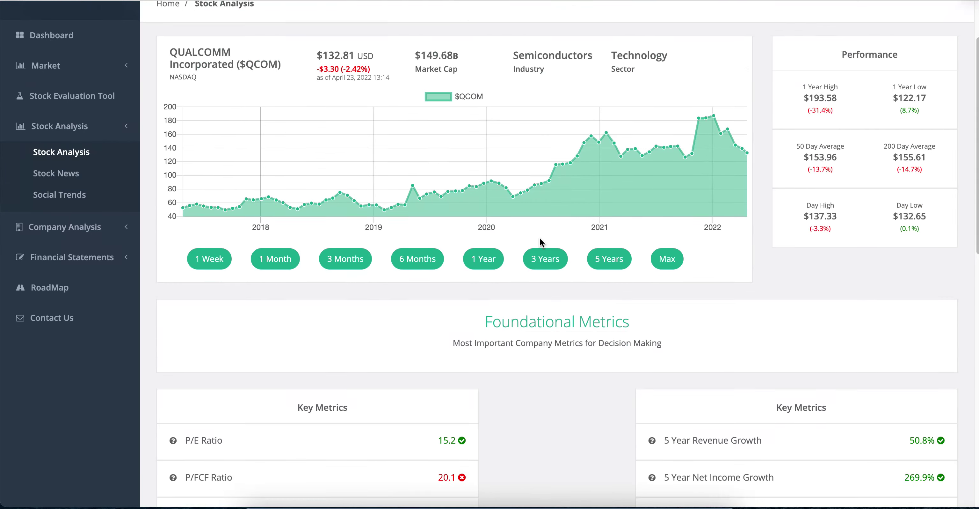
pyautogui.scroll(-4, 584, 286)
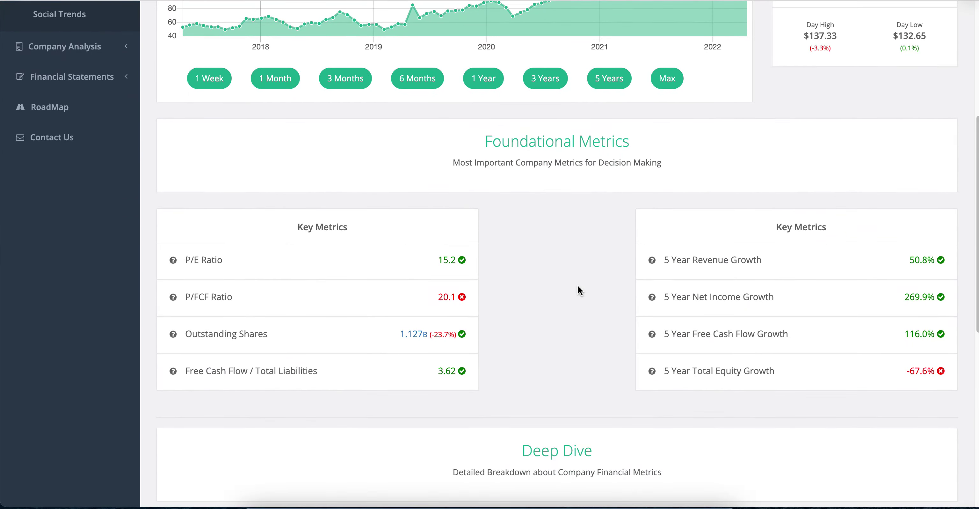
pyautogui.scroll(-1, 579, 290)
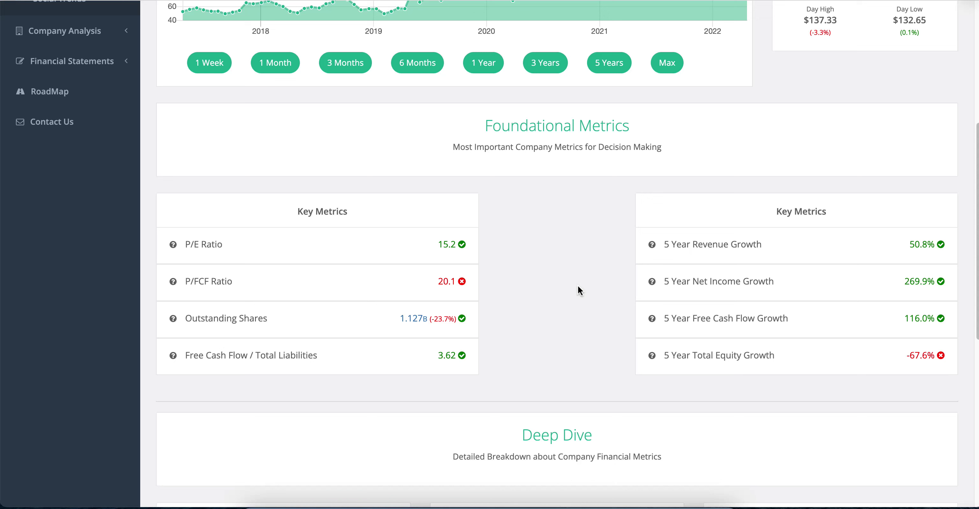
pyautogui.click(416, 315)
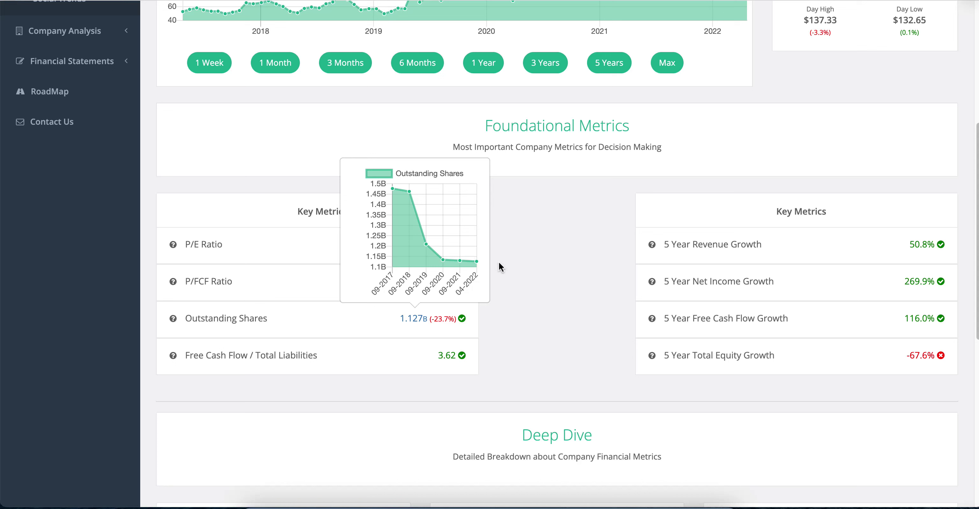
pyautogui.click(507, 267)
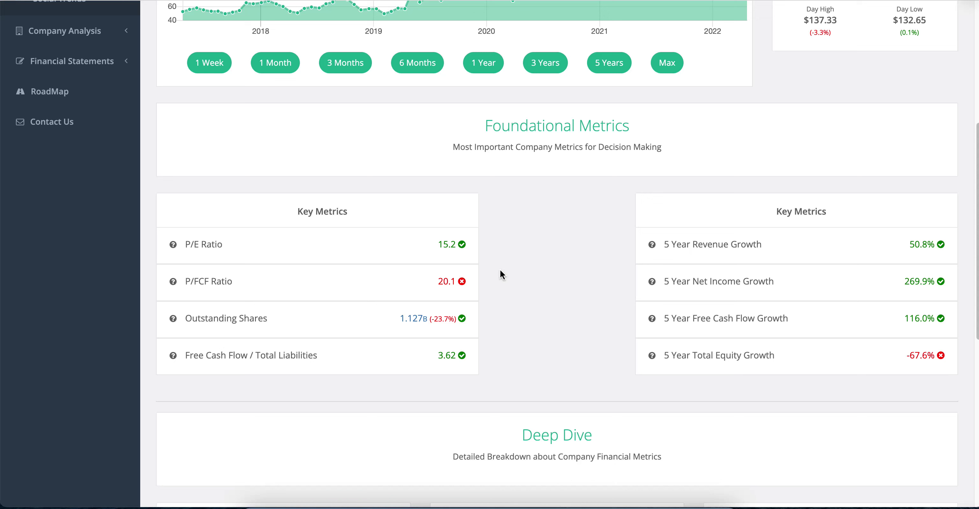
pyautogui.click(423, 323)
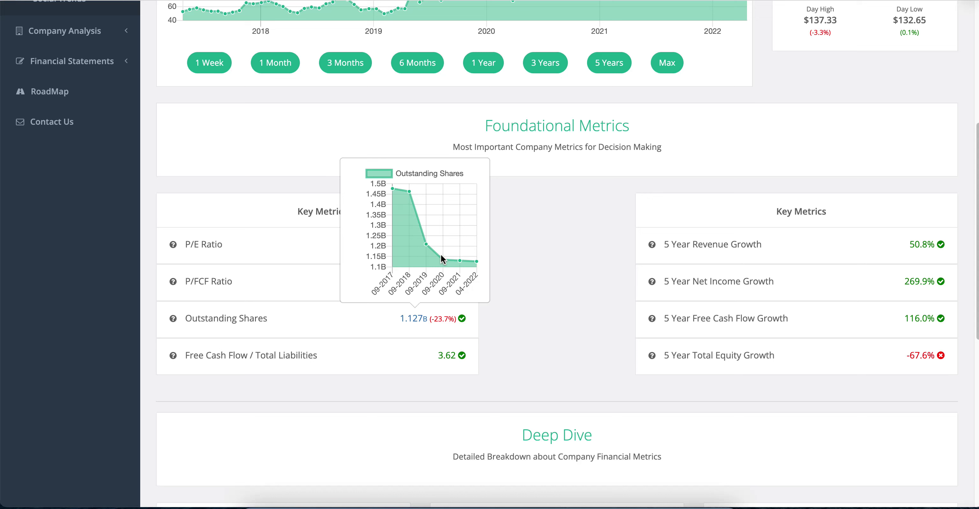
pyautogui.click(653, 214)
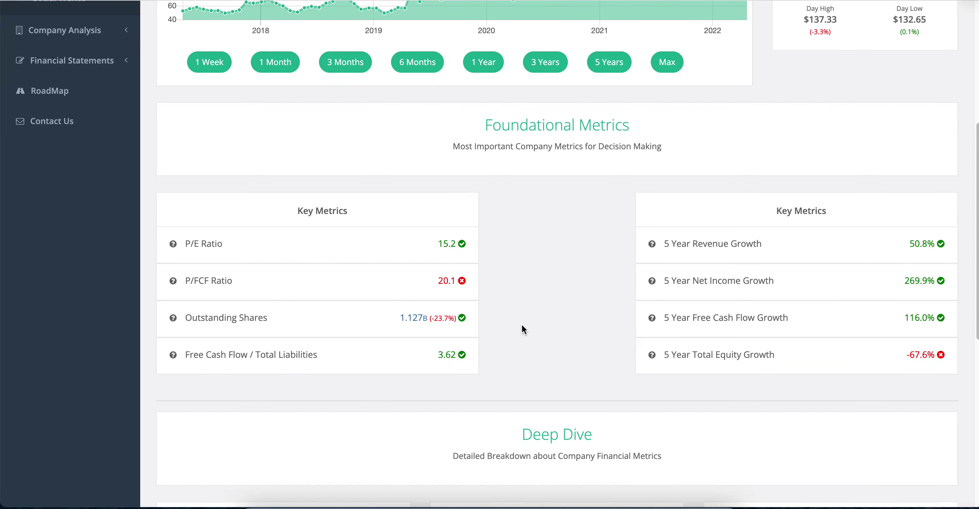
# Show the Revenue, Net Income and 116.0% Free Cash Flow Growth history charts.
pyautogui.scroll(-1, 540, 331)
pyautogui.moveTo(919, 233)
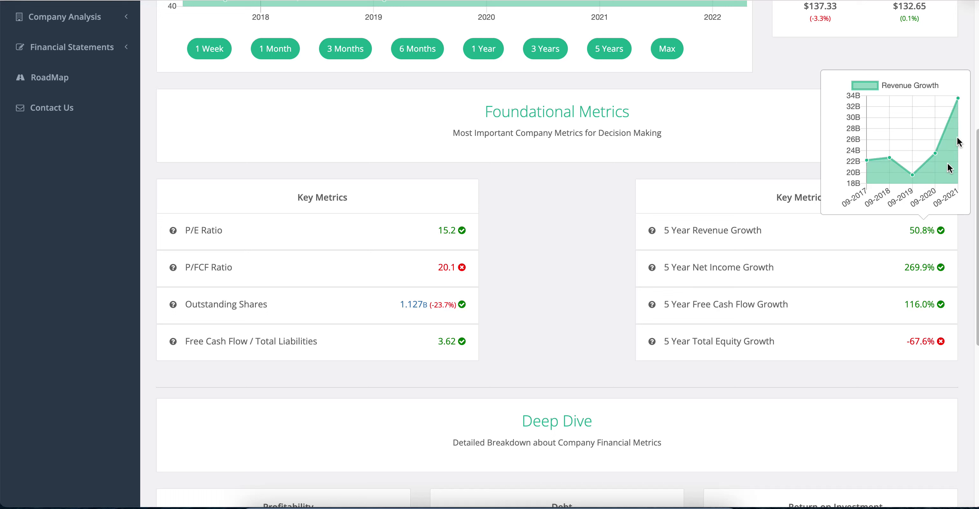
pyautogui.moveTo(916, 266)
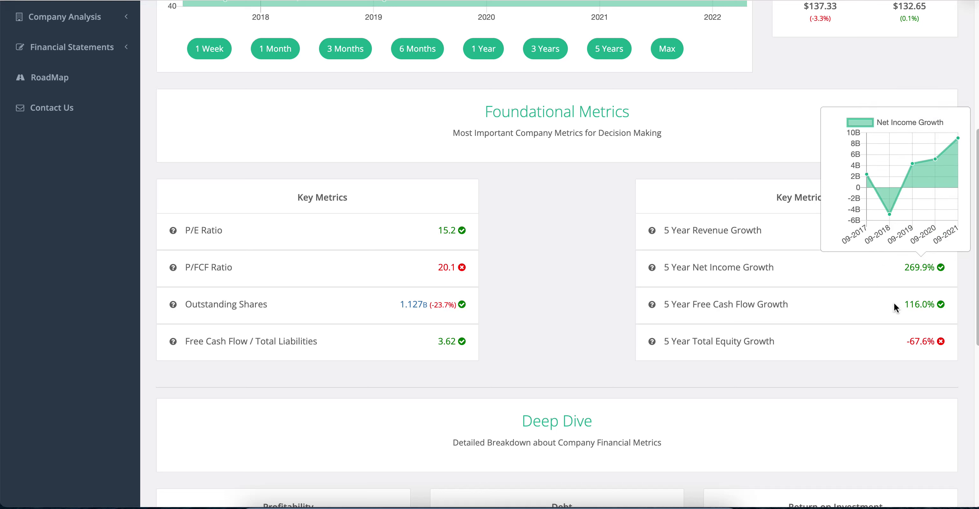
pyautogui.moveTo(903, 304)
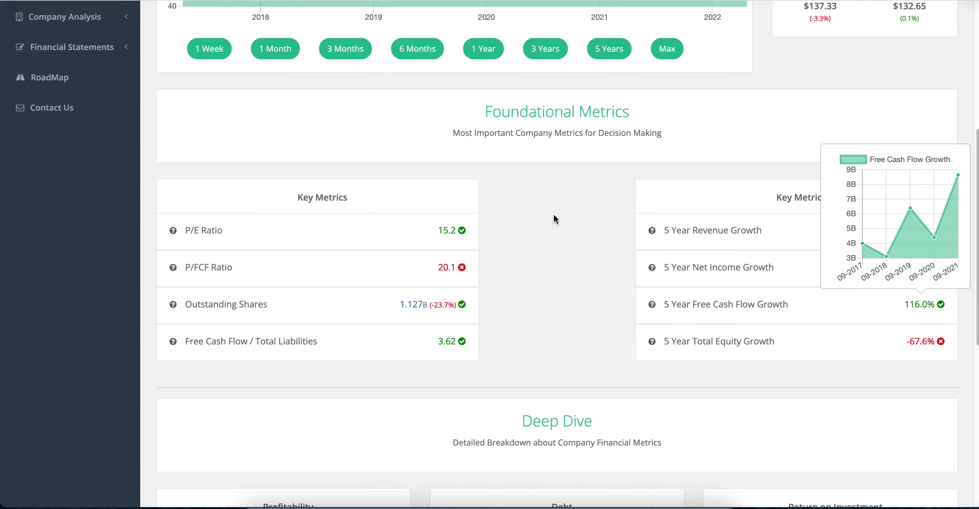
# Scroll to Deep Dive and view, then close, the Debt to Equity Ratio chart.
pyautogui.scroll(-8, 553, 217)
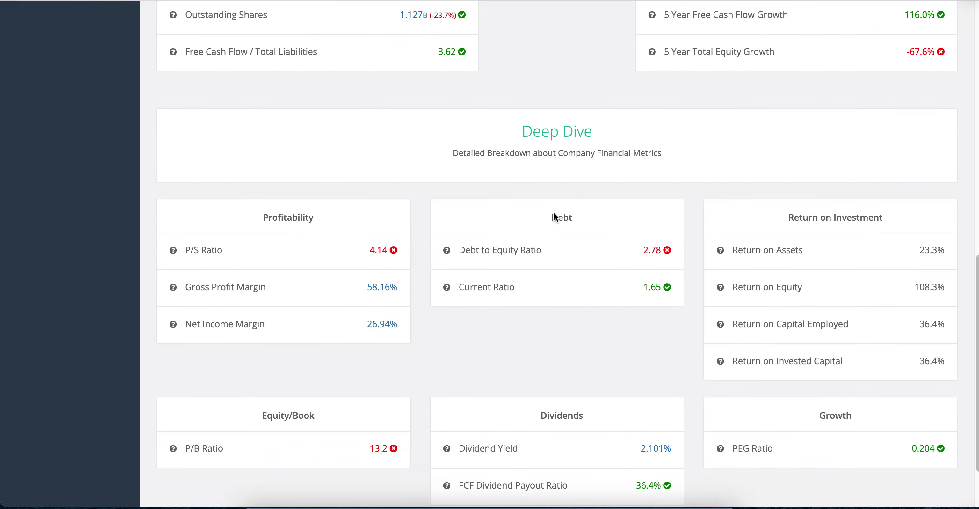
pyautogui.scroll(-2, 554, 215)
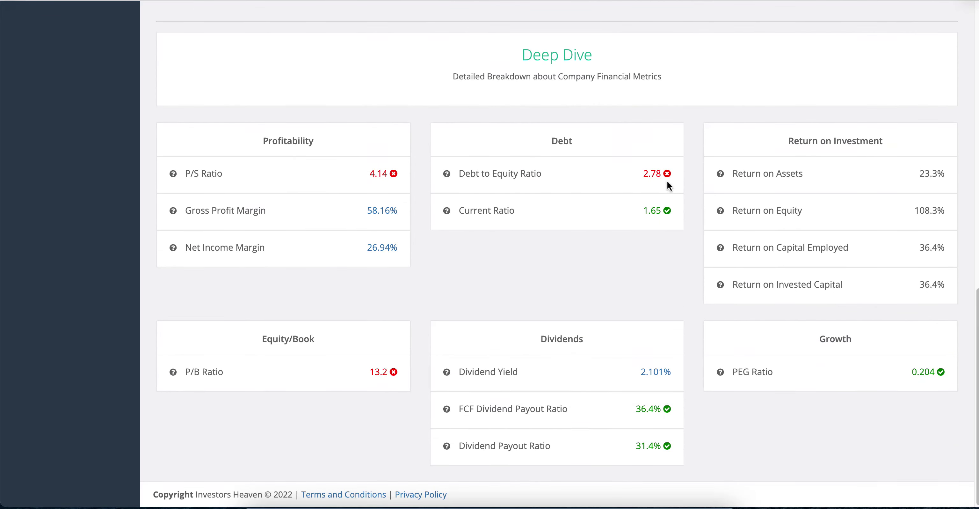
pyautogui.click(655, 177)
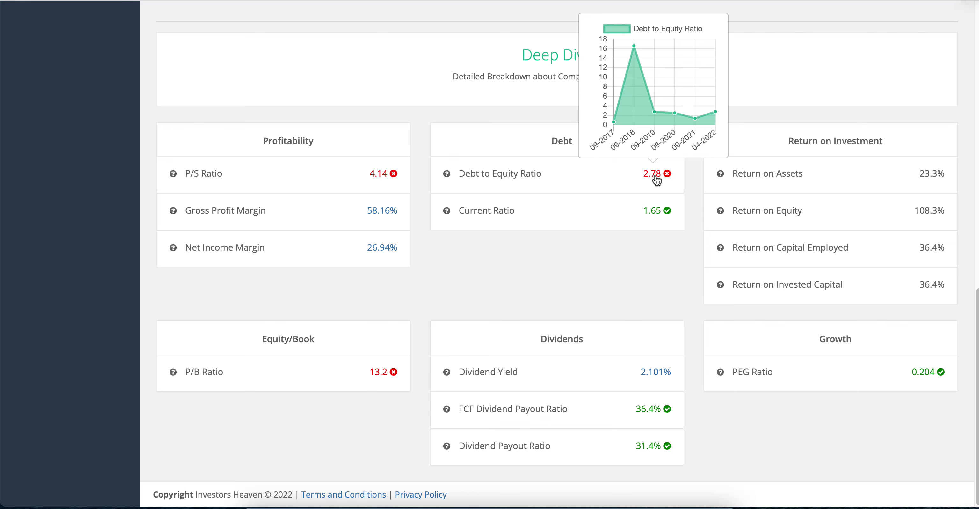
pyautogui.click(586, 226)
# Check the Total Equity Growth chart and the 2.78 Debt to Equity chart again.
pyautogui.scroll(5, 586, 225)
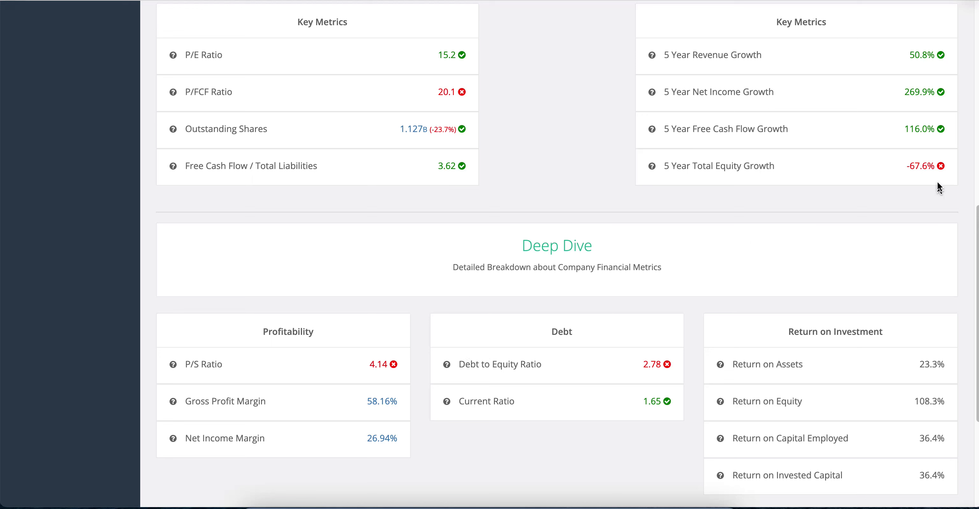
pyautogui.click(929, 169)
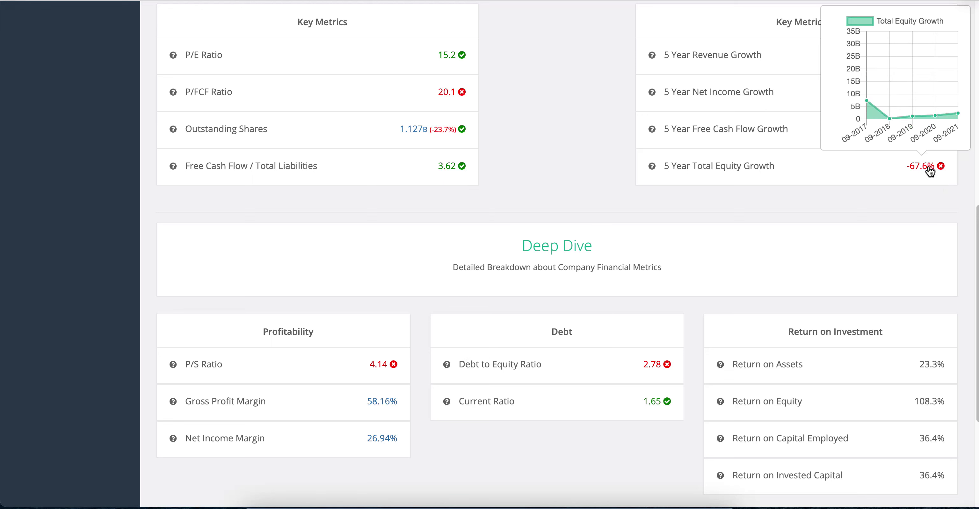
pyautogui.click(457, 203)
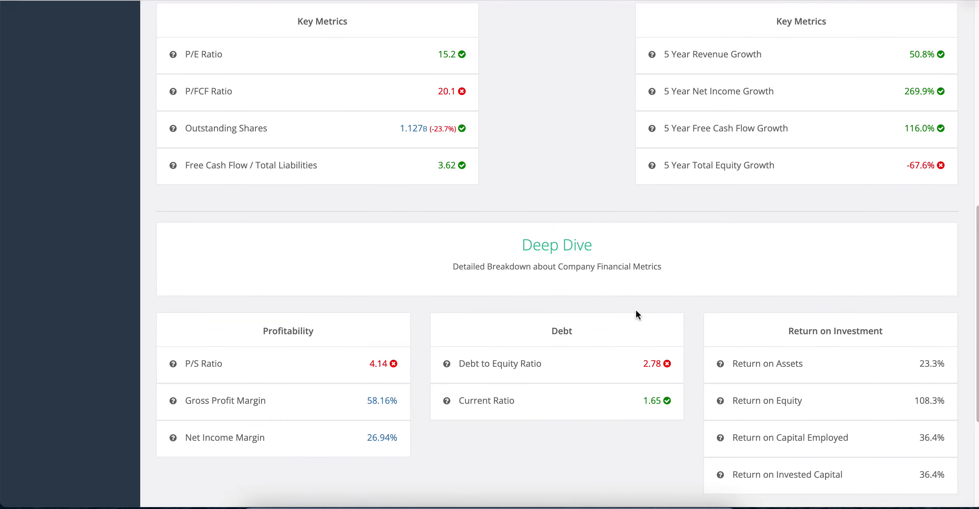
pyautogui.click(656, 371)
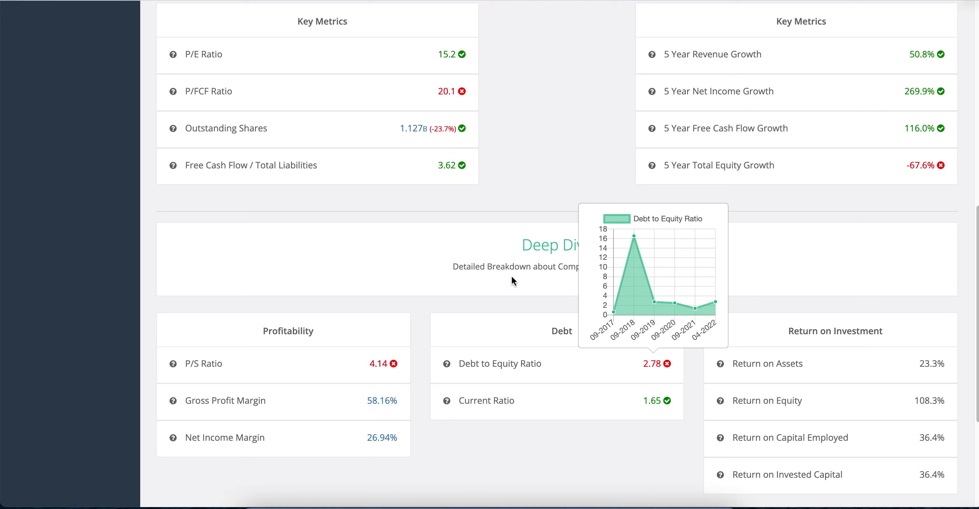
pyautogui.click(791, 192)
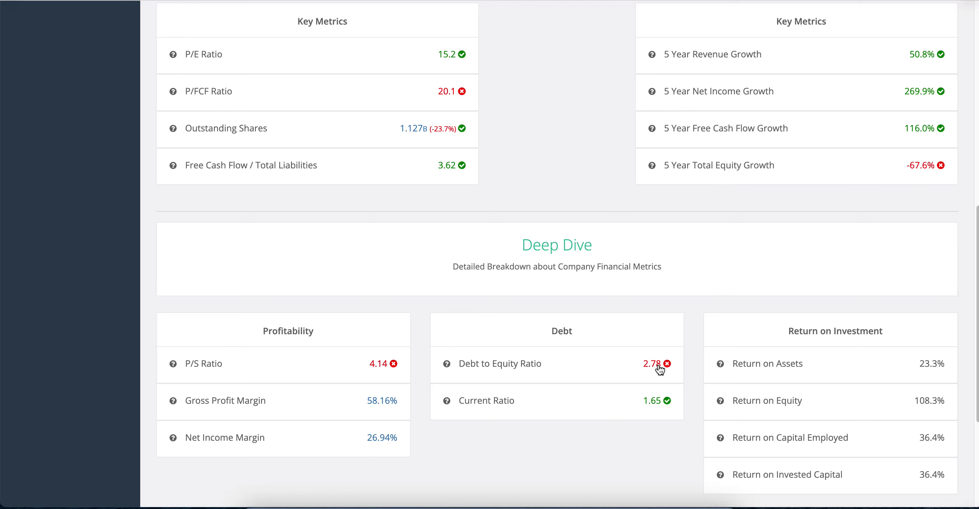
pyautogui.scroll(-3, 663, 361)
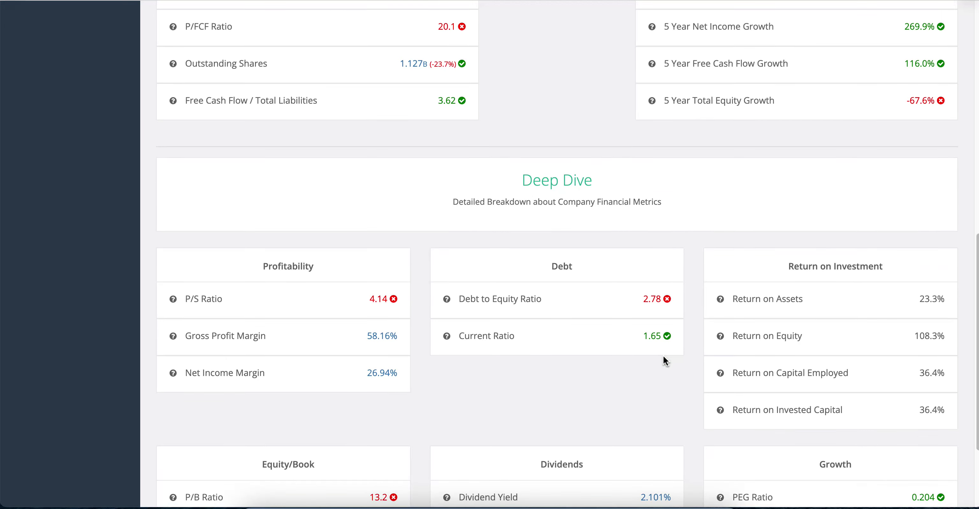
pyautogui.scroll(-2, 663, 361)
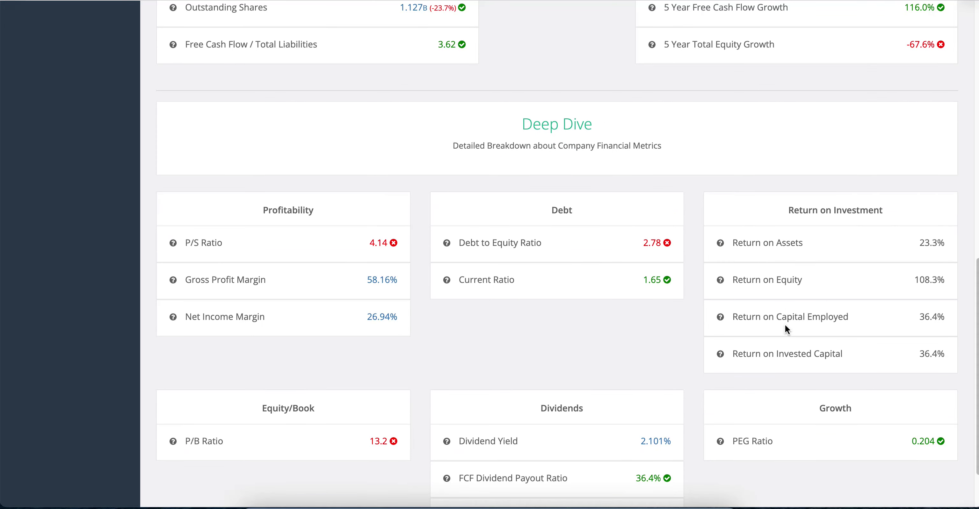
# Show the 2.101% Dividend Yield chart and mark the 31.4% Dividend Payout Ratio.
pyautogui.scroll(-3, 742, 275)
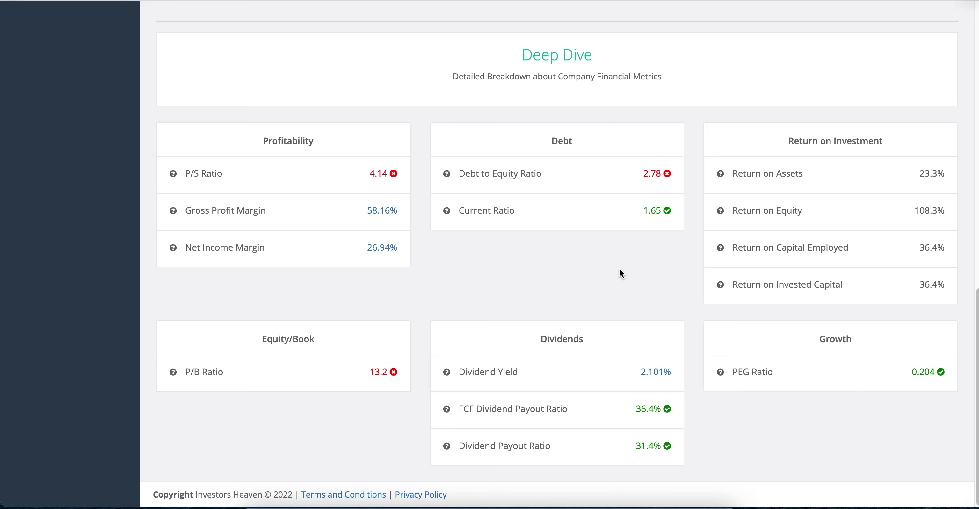
pyautogui.click(646, 375)
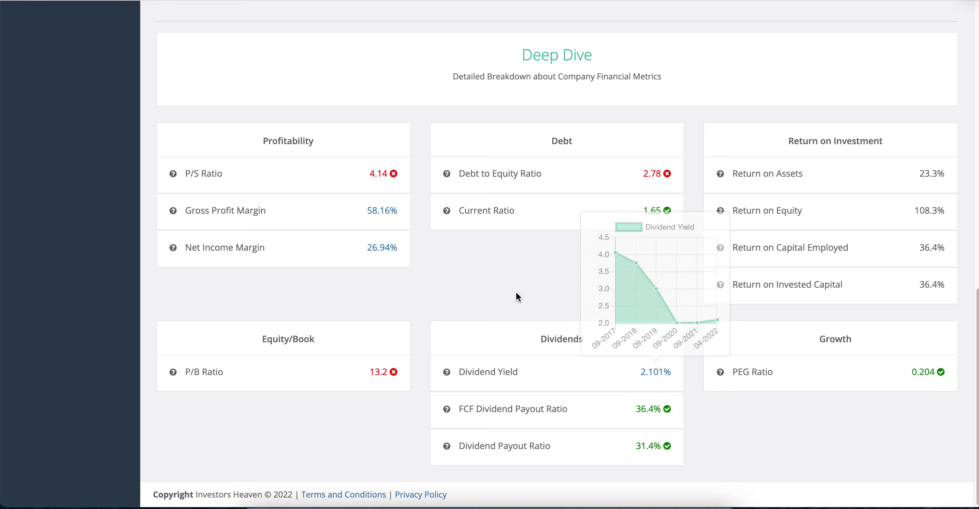
pyautogui.moveTo(647, 377)
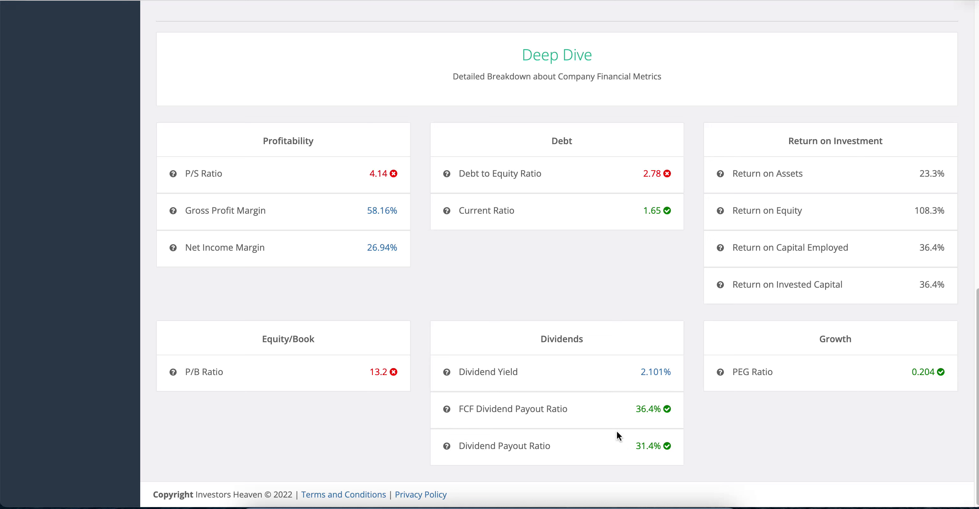
pyautogui.moveTo(634, 448); pyautogui.dragTo(656, 447)
pyautogui.click(470, 408)
pyautogui.click(627, 429)
# Open QUALCOMM's Income Statement from the Financial Statements sidebar list.
pyautogui.scroll(15, 661, 413)
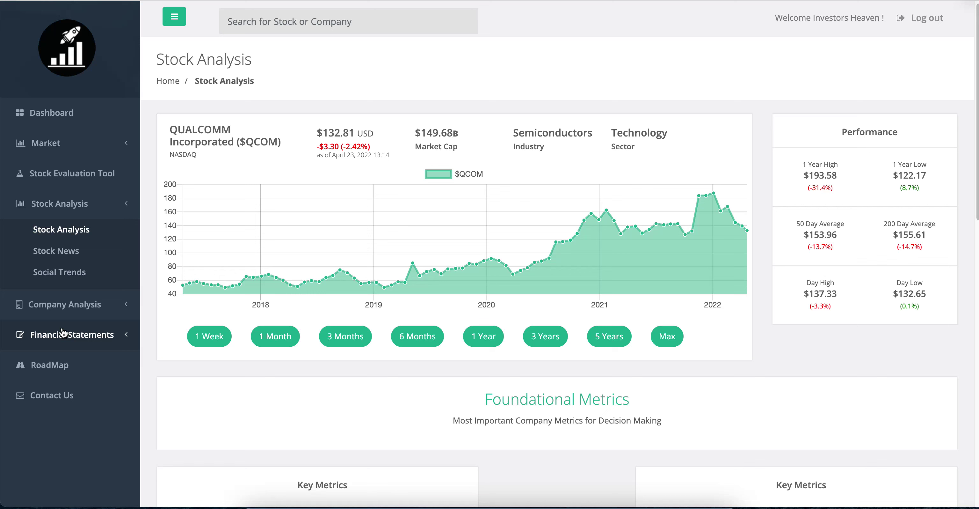
pyautogui.click(88, 337)
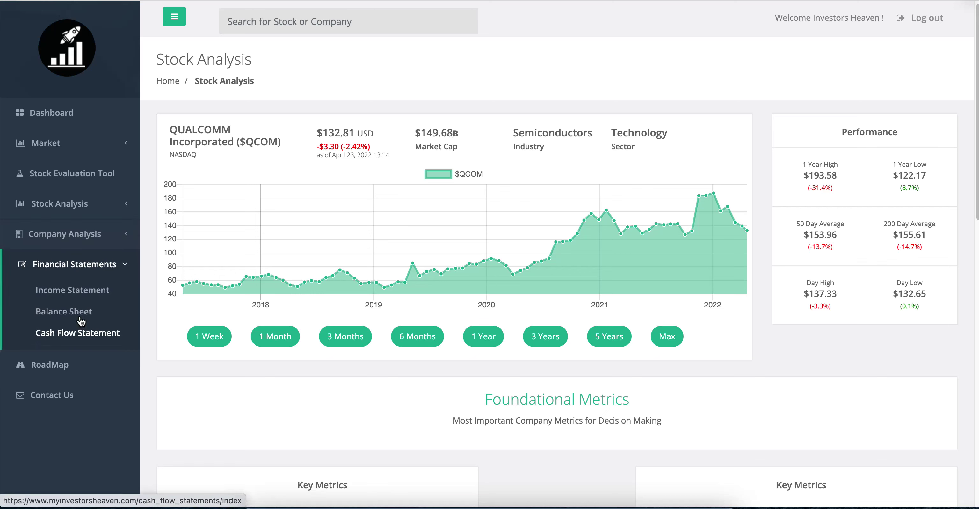
pyautogui.click(75, 298)
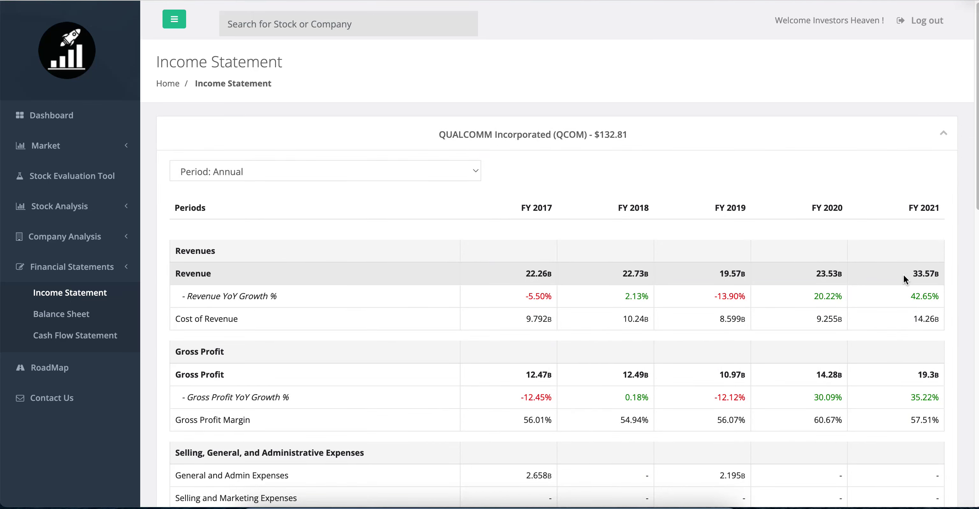
# Scroll down the FY 2017–2021 income statement to the 9.043B Net Income row.
pyautogui.scroll(-1, 851, 254)
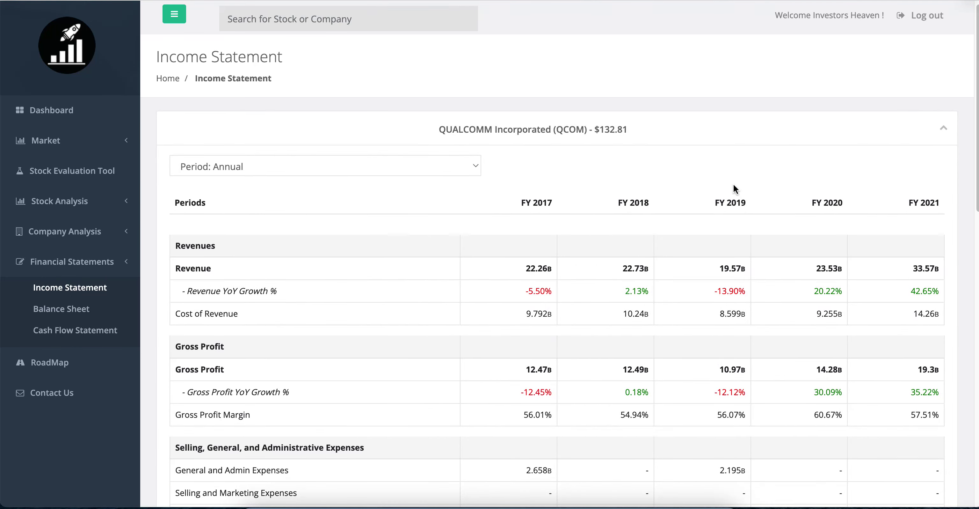
pyautogui.scroll(-3, 729, 236)
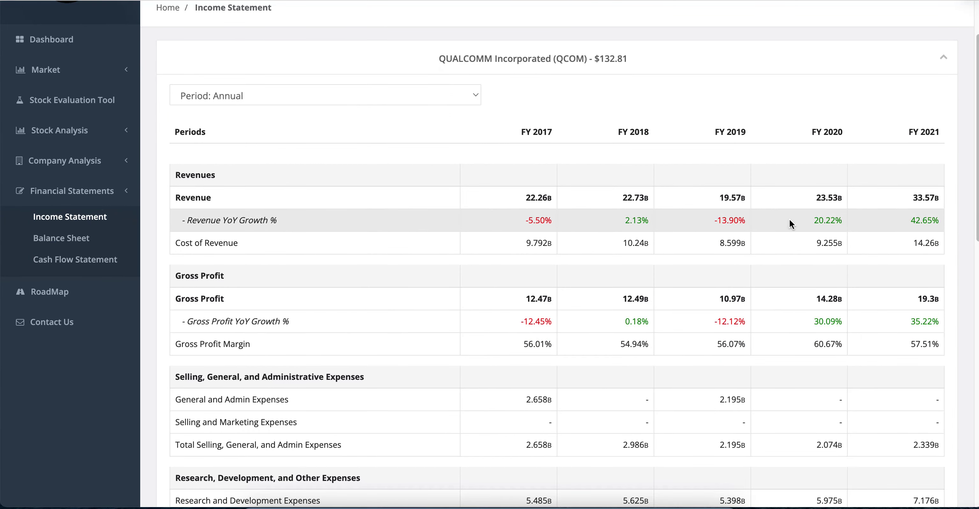
pyautogui.scroll(-4, 786, 223)
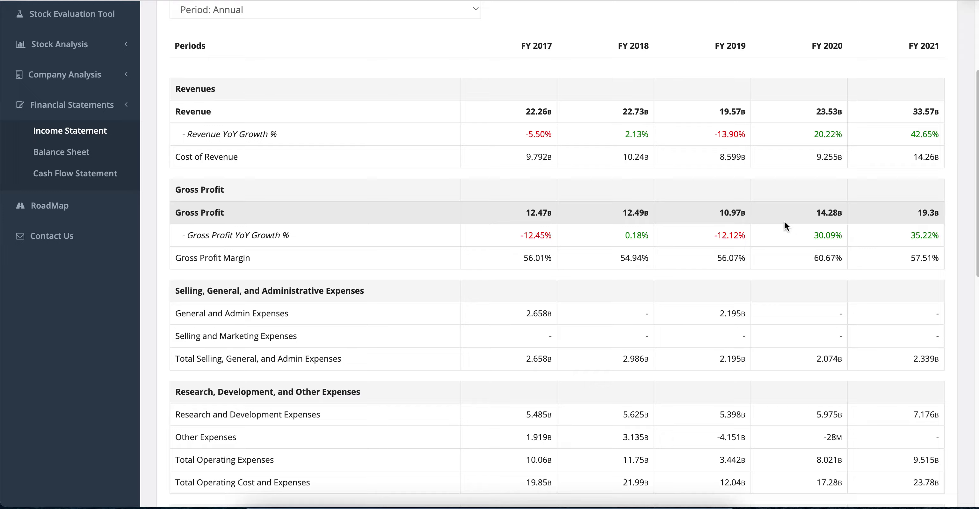
pyautogui.scroll(-5, 785, 223)
pyautogui.scroll(-3, 783, 220)
pyautogui.scroll(15, 784, 221)
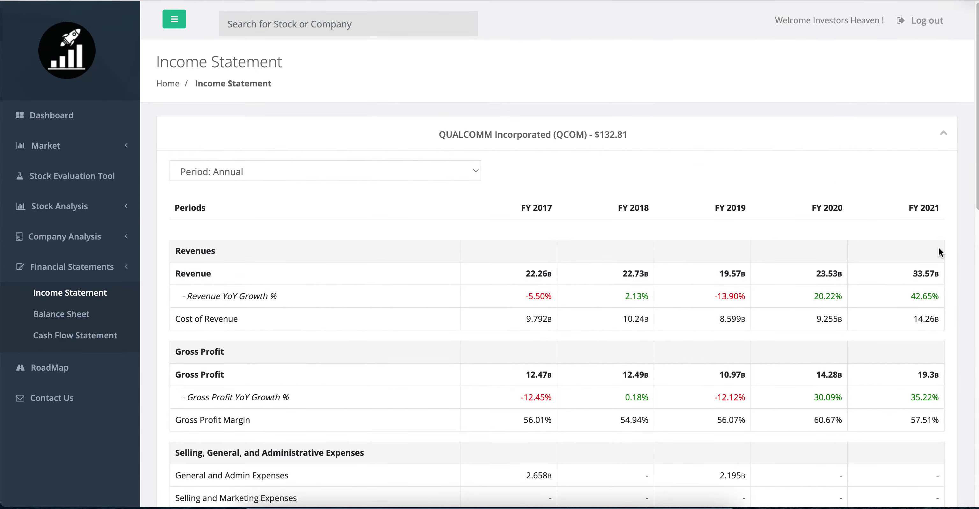
pyautogui.scroll(-14, 828, 235)
pyautogui.scroll(-10, 826, 231)
pyautogui.scroll(-4, 809, 229)
pyautogui.scroll(-20, 633, 243)
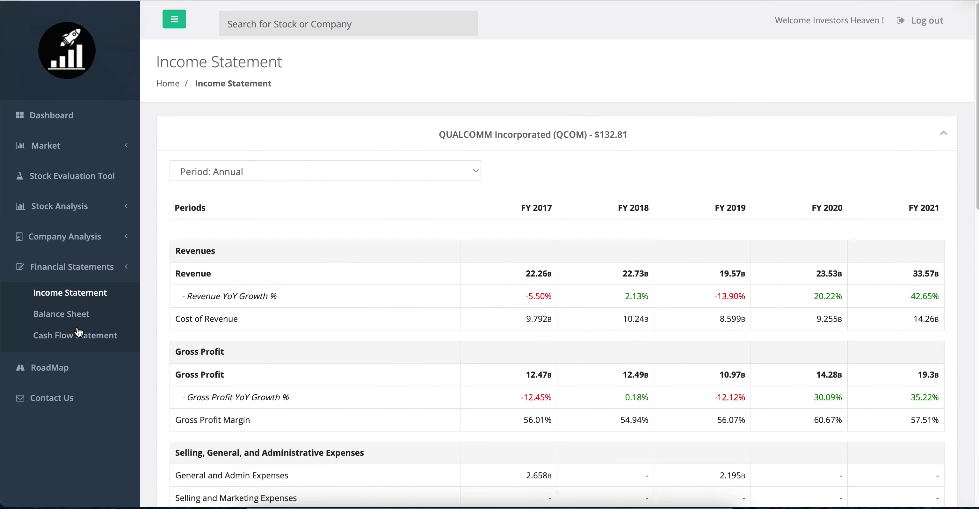
# Open the annual Balance Sheet and mark FY 2017 cash, FY 2018 equity 928M and FY 2019 equity growth.
pyautogui.click(70, 315)
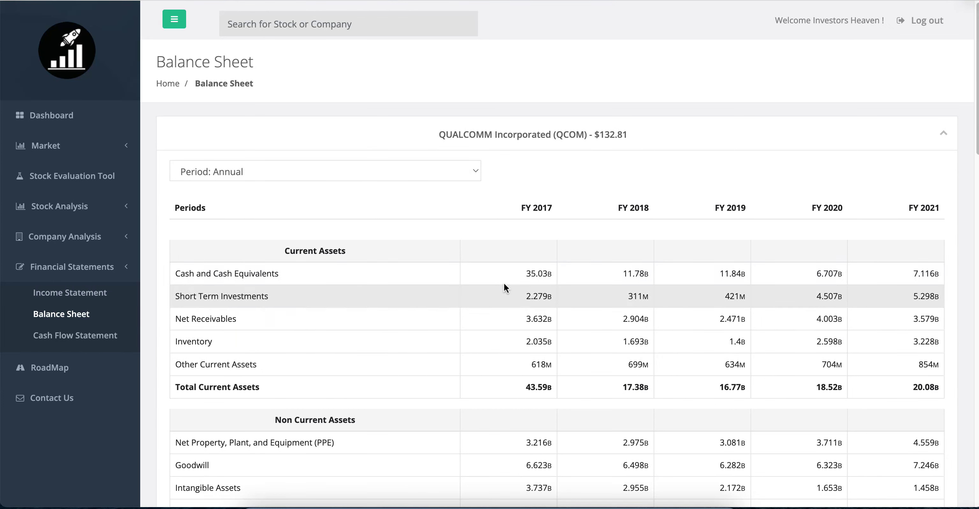
pyautogui.moveTo(513, 277); pyautogui.dragTo(551, 273)
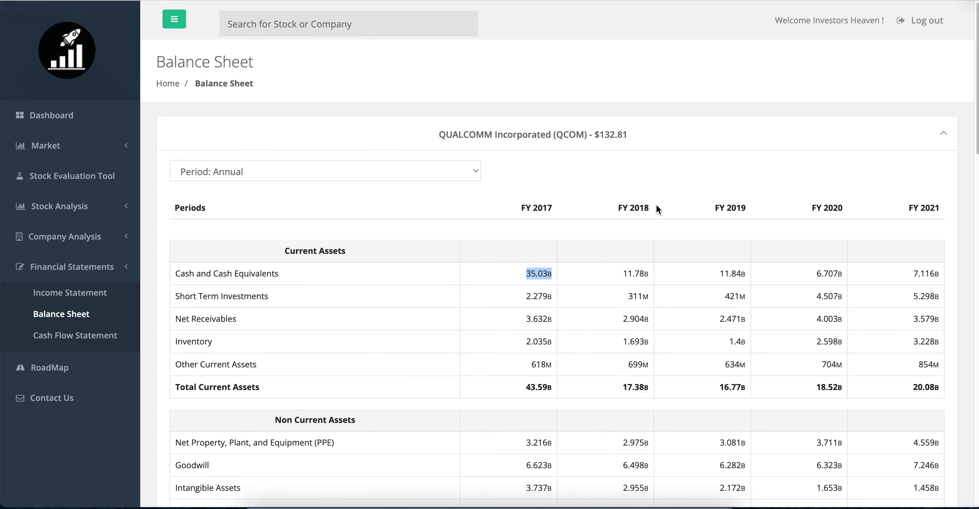
pyautogui.scroll(-20, 660, 207)
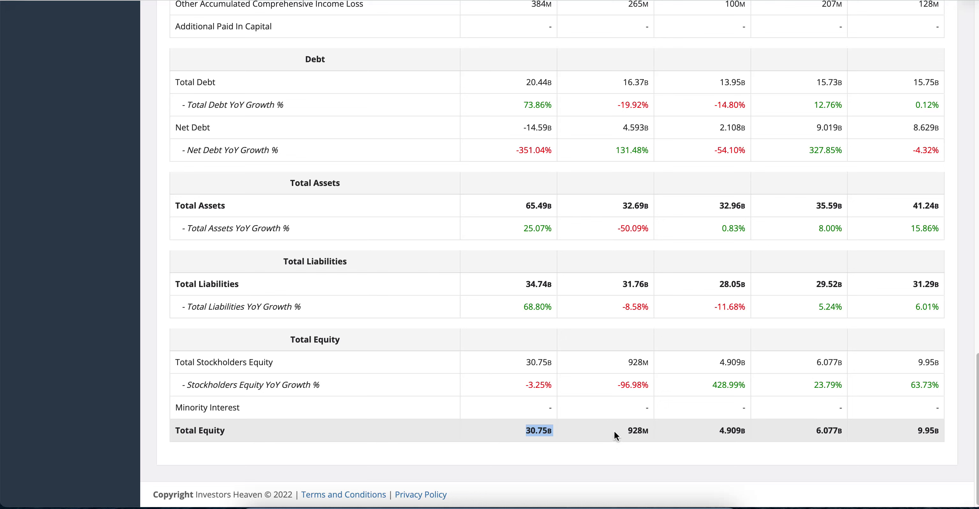
pyautogui.moveTo(625, 432); pyautogui.dragTo(663, 428)
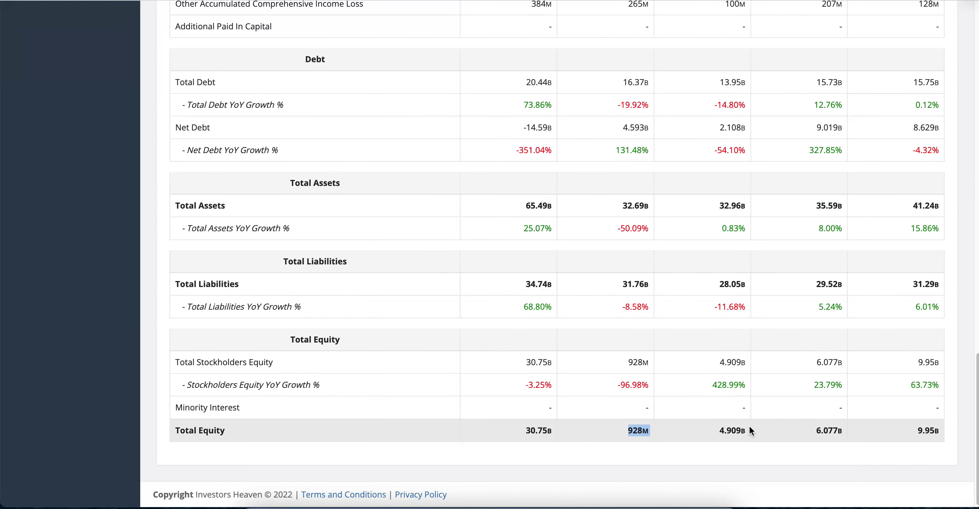
pyautogui.moveTo(718, 385); pyautogui.dragTo(747, 386)
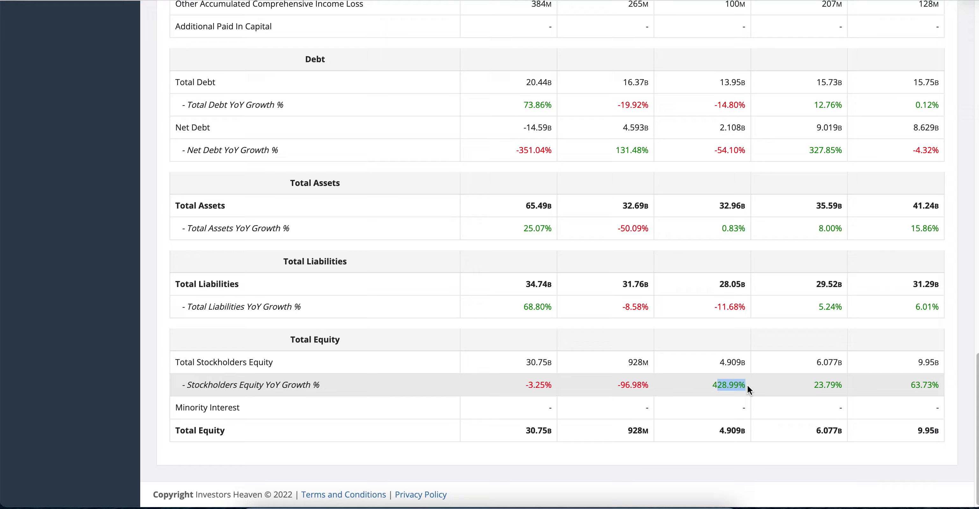
pyautogui.scroll(20, 667, 325)
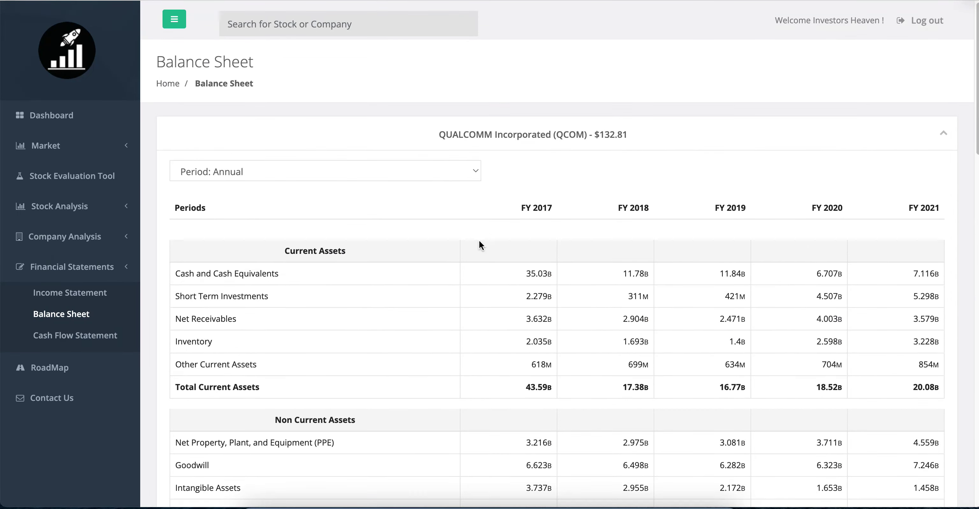
pyautogui.scroll(-10, 479, 243)
pyautogui.scroll(6, 843, 167)
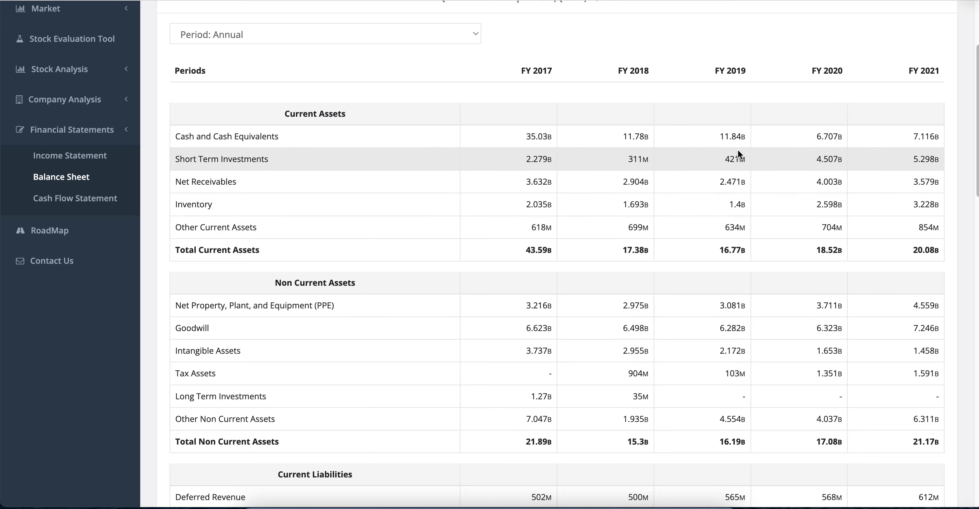
pyautogui.doubleClick(225, 249)
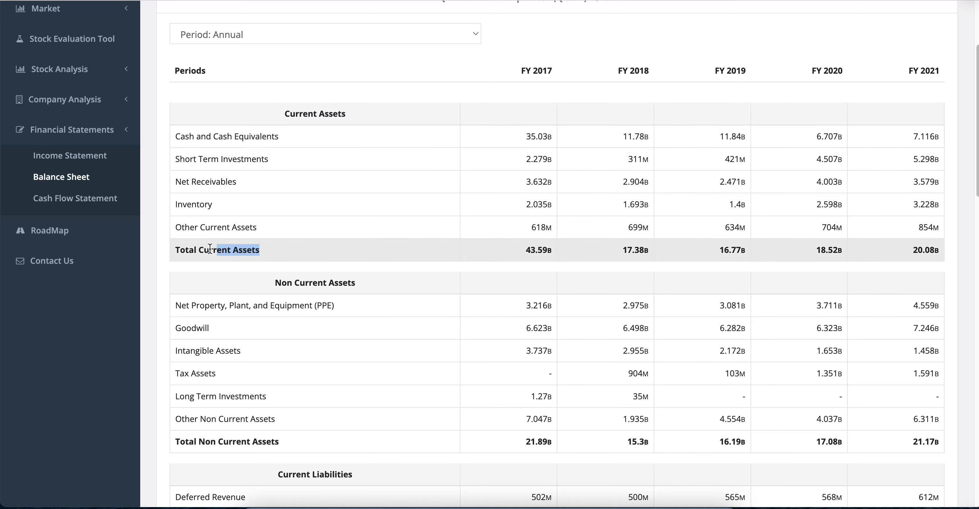
pyautogui.click(456, 134)
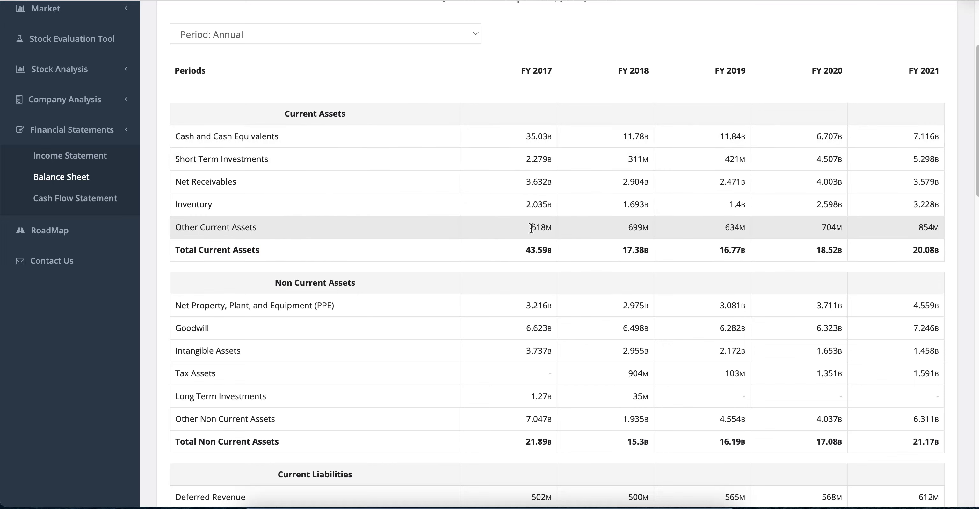
pyautogui.scroll(-3, 501, 303)
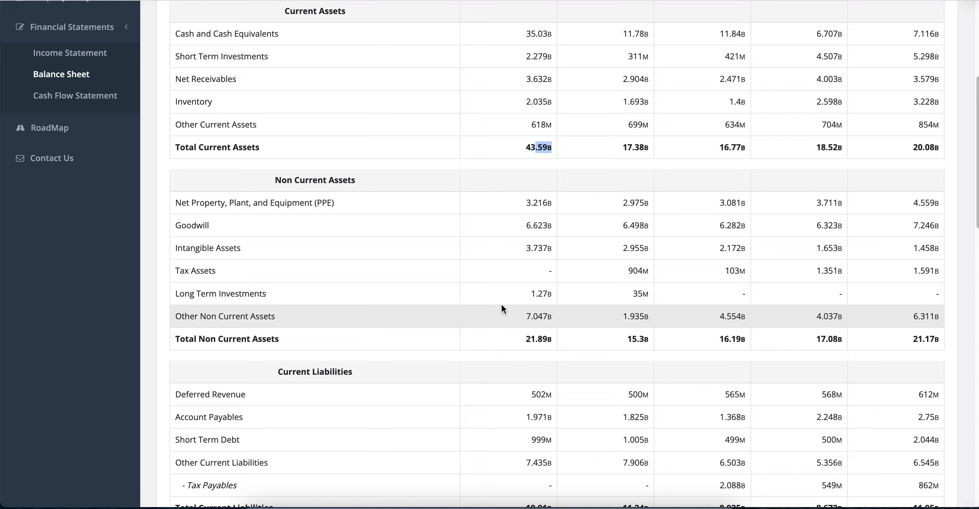
pyautogui.scroll(-5, 519, 217)
pyautogui.scroll(-5, 511, 231)
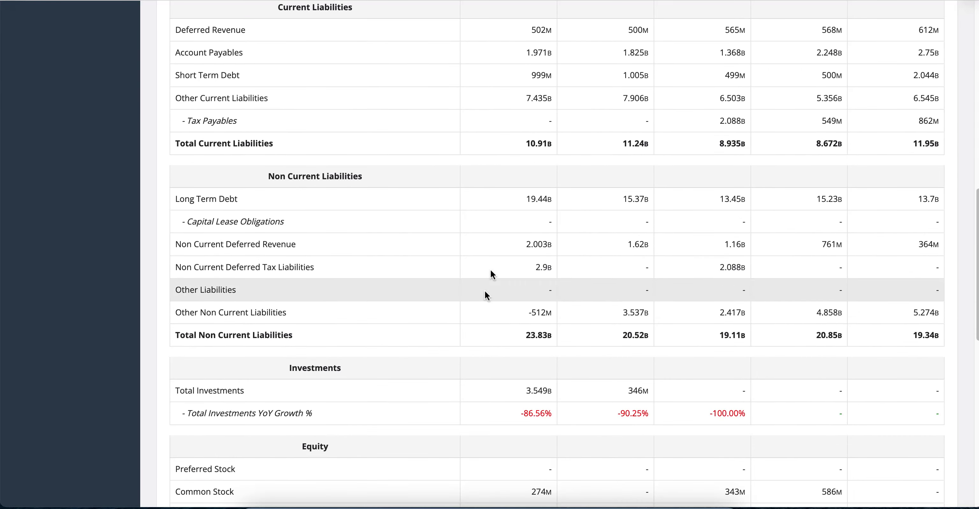
pyautogui.scroll(-3, 496, 230)
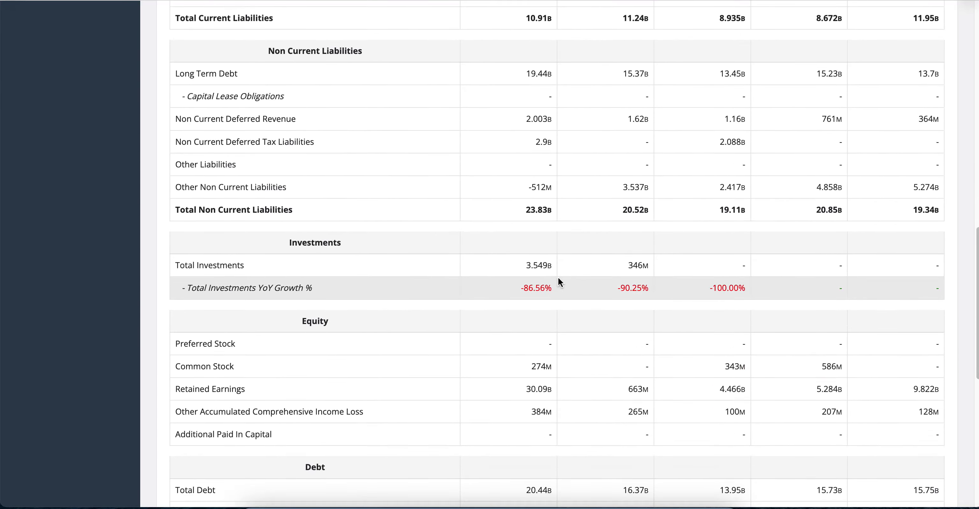
pyautogui.scroll(-8, 529, 266)
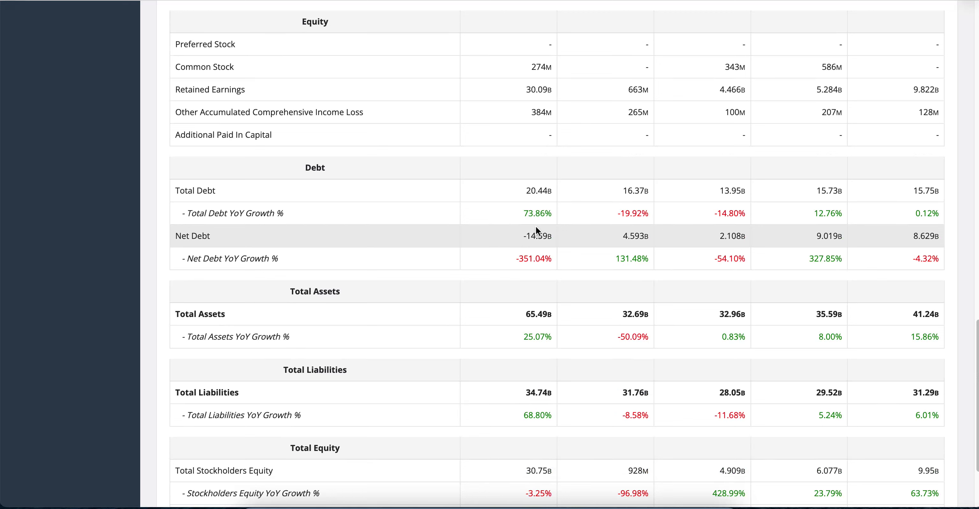
pyautogui.scroll(1, 458, 216)
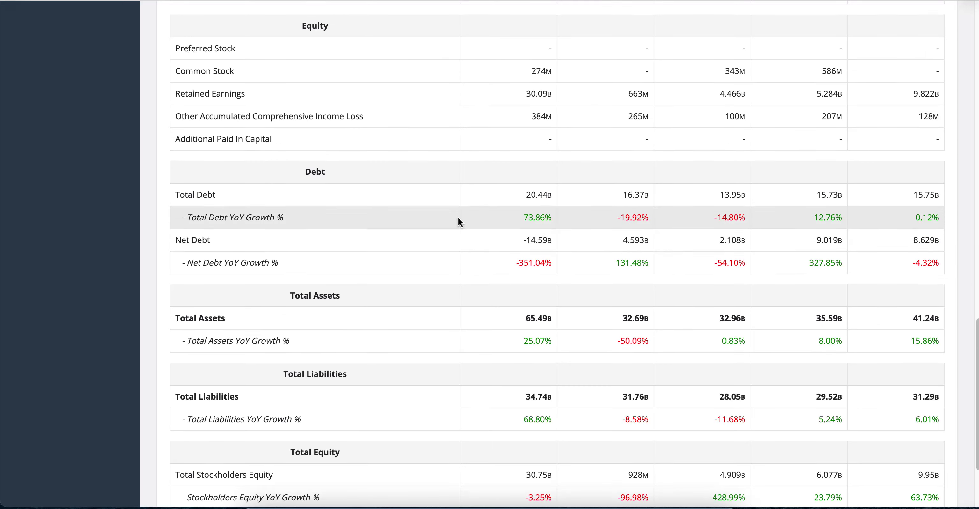
pyautogui.scroll(12, 457, 221)
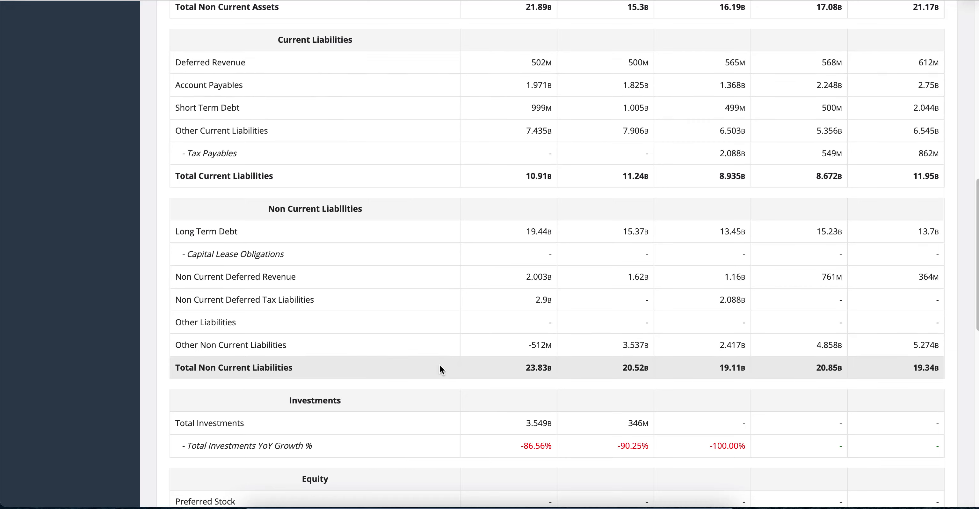
pyautogui.scroll(-4, 452, 357)
pyautogui.scroll(-11, 459, 220)
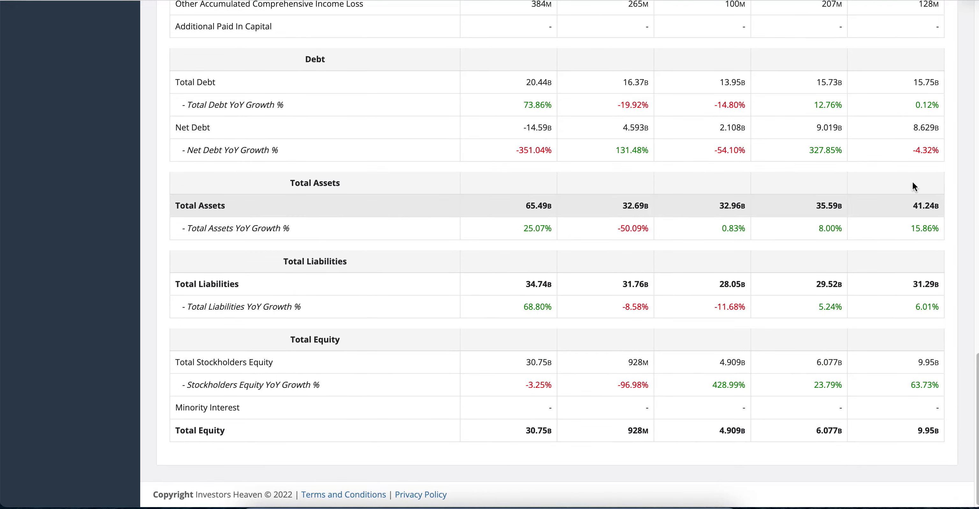
pyautogui.press('Home')
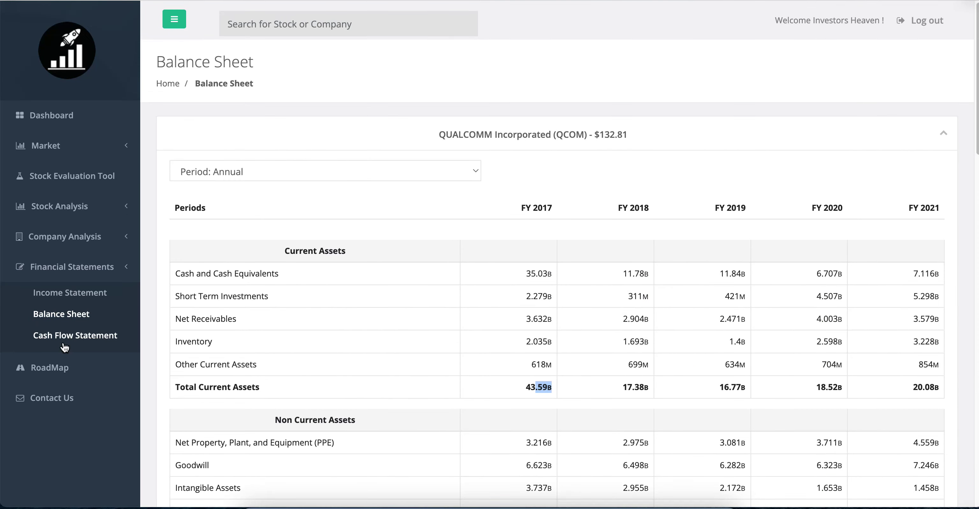
# Open the annual Cash Flow Statement and mark the 35.03B FY 2017 ending cash and FY 2021 beginning cash.
pyautogui.click(63, 338)
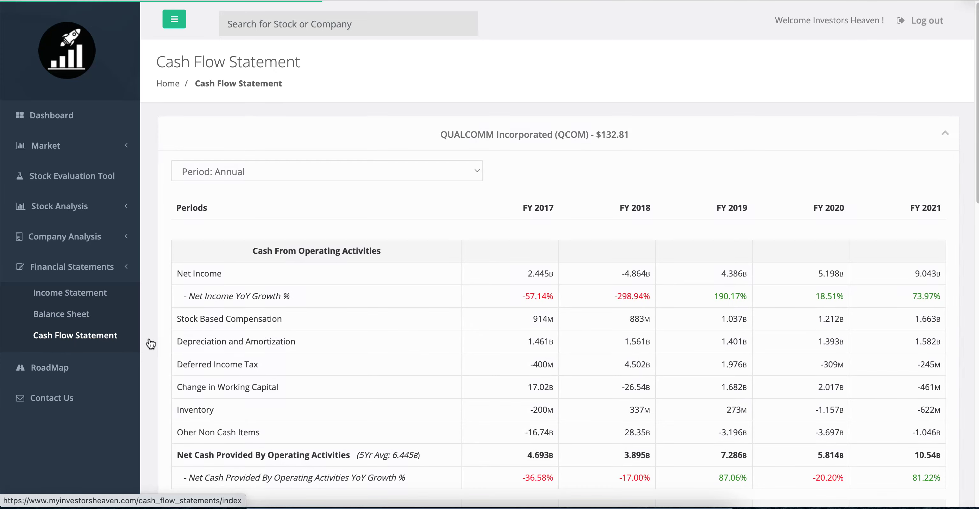
pyautogui.scroll(-1, 614, 316)
pyautogui.scroll(-2, 613, 311)
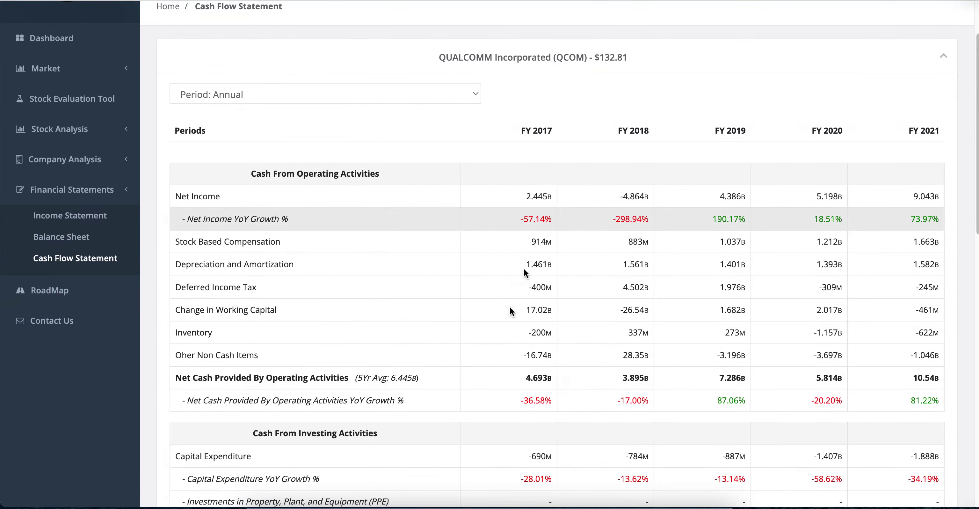
pyautogui.scroll(-1, 418, 160)
pyautogui.scroll(-15, 401, 197)
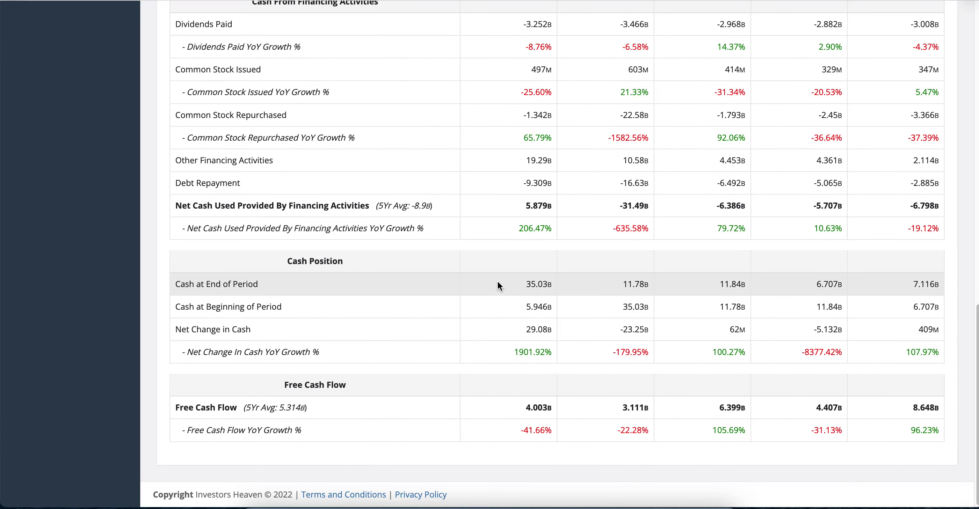
pyautogui.moveTo(497, 282); pyautogui.dragTo(577, 286)
pyautogui.doubleClick(537, 283)
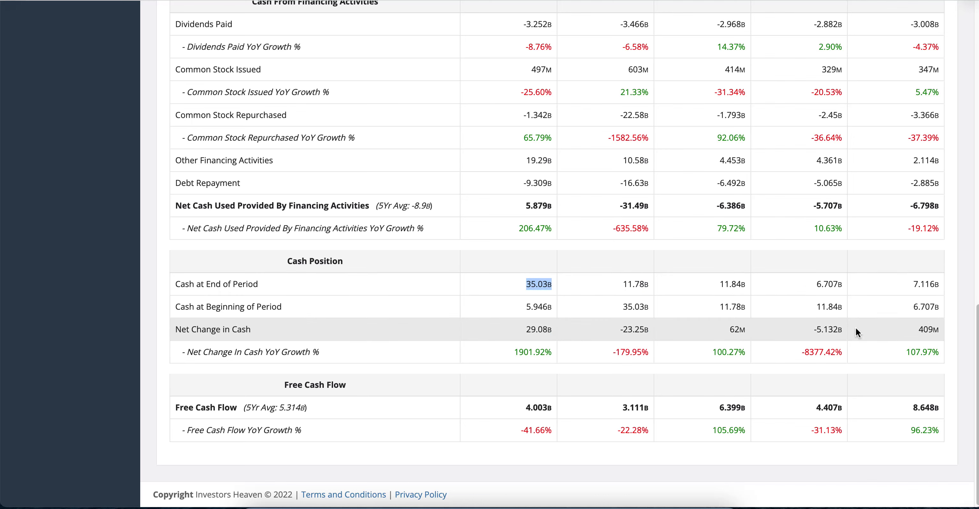
pyautogui.moveTo(916, 306); pyautogui.dragTo(936, 307)
pyautogui.scroll(15, 768, 266)
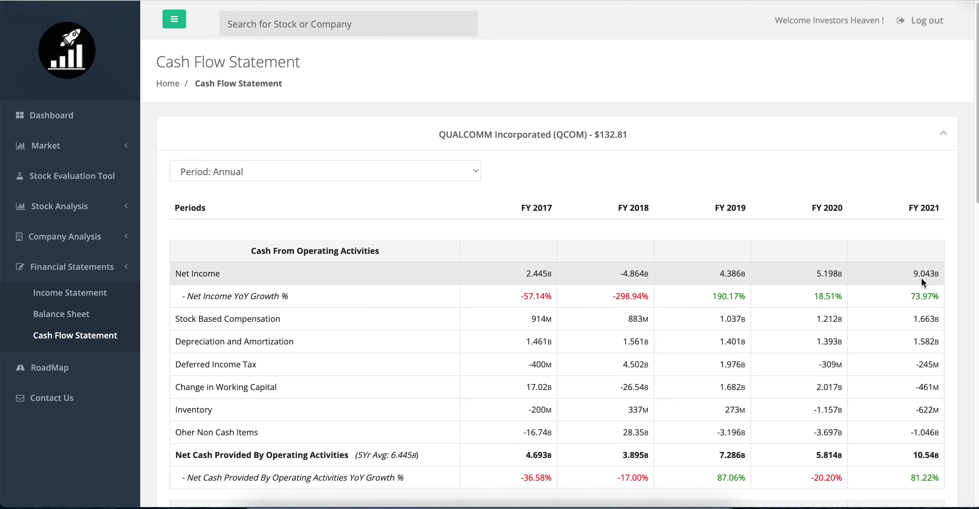
# Mark the Free Cash Flow figures from 4.003B in FY 2017 through FY 2021.
pyautogui.scroll(-3, 908, 304)
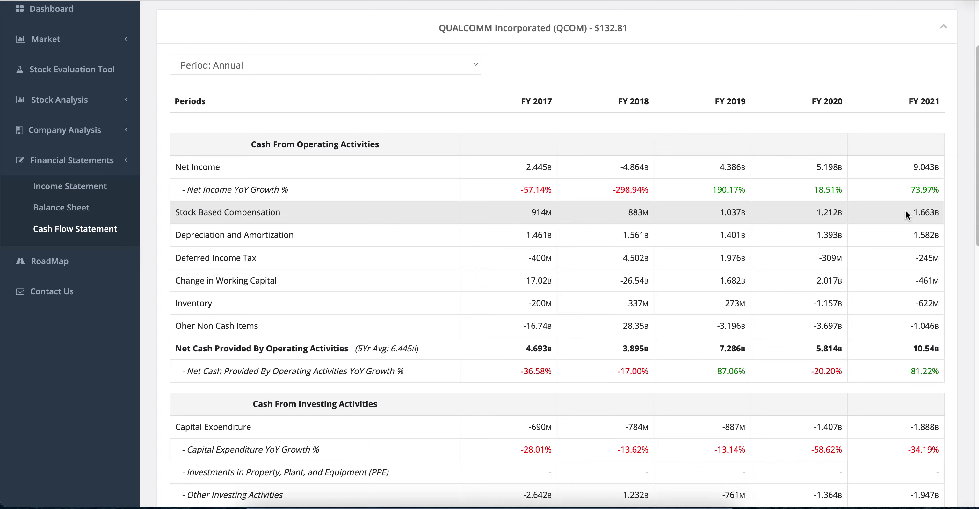
pyautogui.scroll(-20, 908, 230)
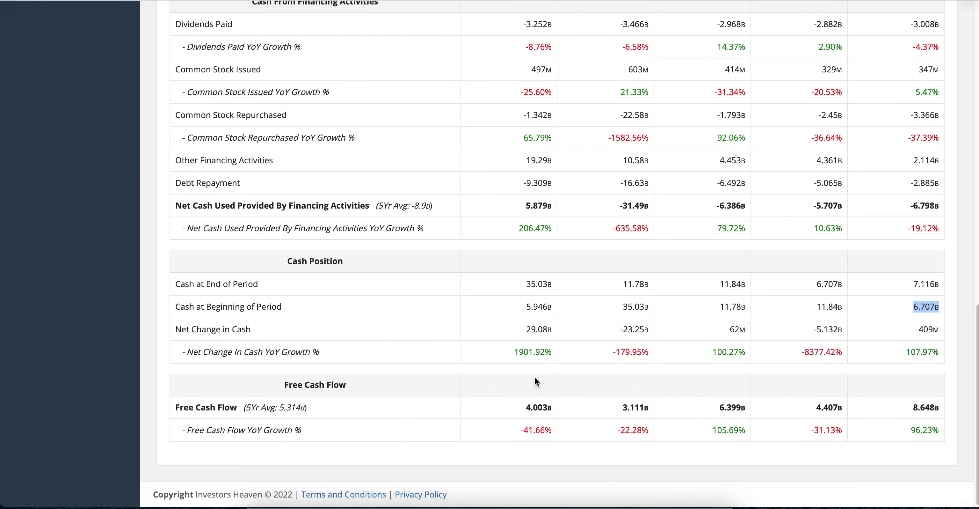
pyautogui.moveTo(516, 404); pyautogui.dragTo(657, 404)
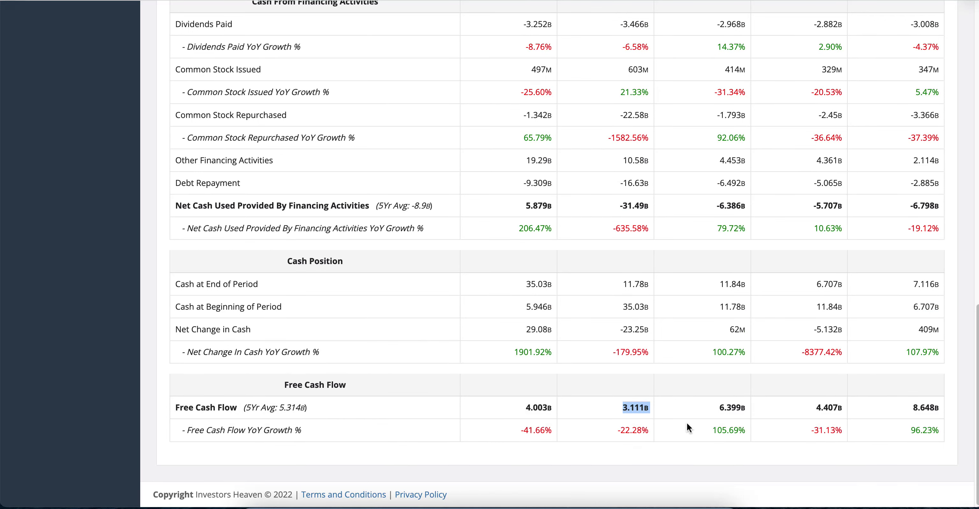
pyautogui.moveTo(712, 414); pyautogui.dragTo(741, 407)
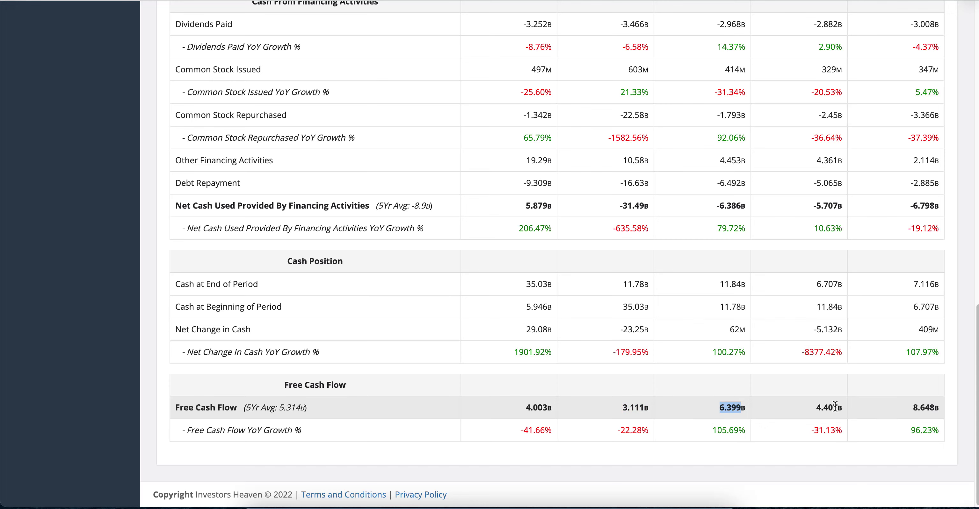
pyautogui.moveTo(838, 406); pyautogui.dragTo(816, 406)
pyautogui.moveTo(911, 406); pyautogui.dragTo(934, 407)
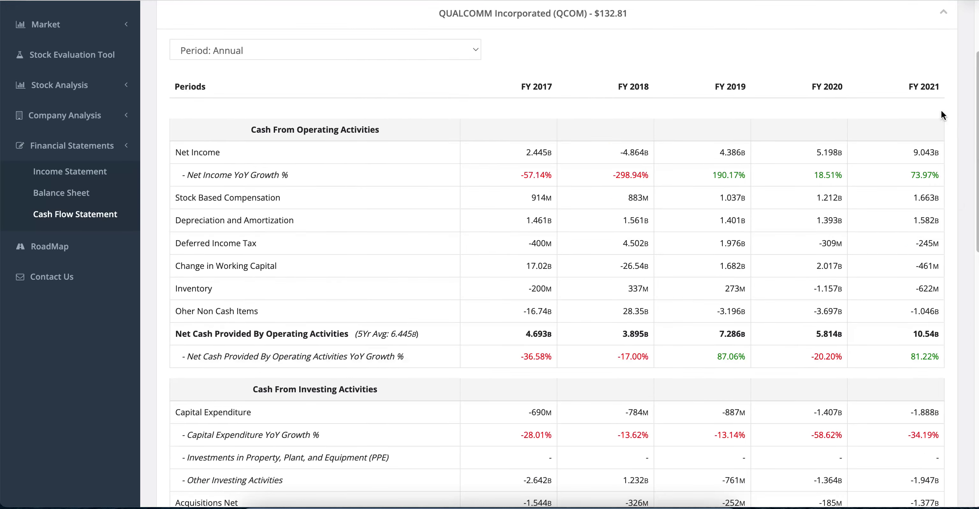
pyautogui.scroll(-7, 924, 277)
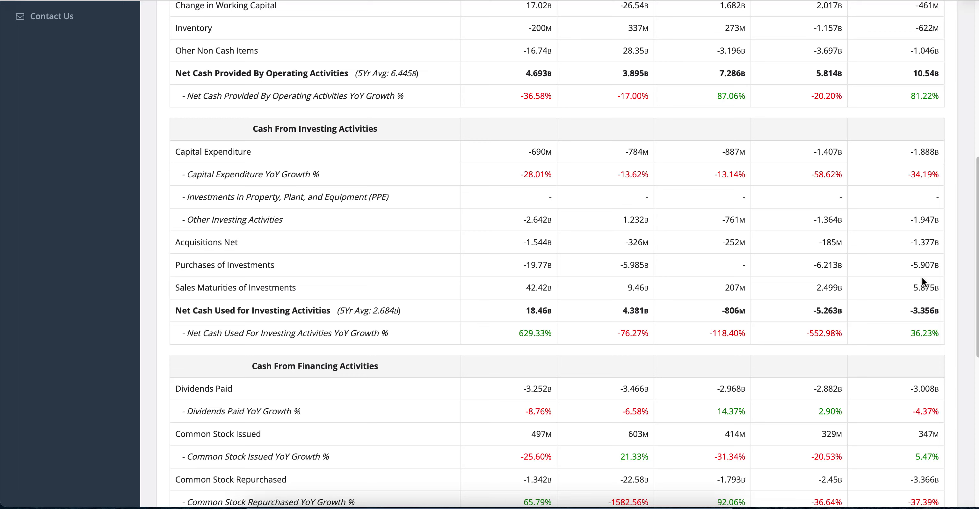
pyautogui.scroll(10, 921, 278)
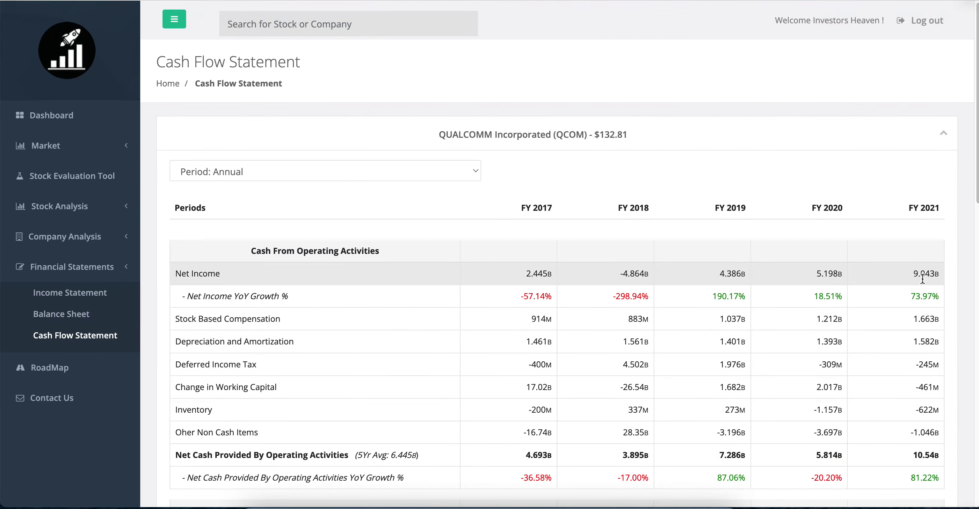
# Open QCOM's Stock Evaluation Tool and mark the FY 2021 revenue growth of 42.65%.
pyautogui.click(89, 174)
pyautogui.scroll(-4, 449, 175)
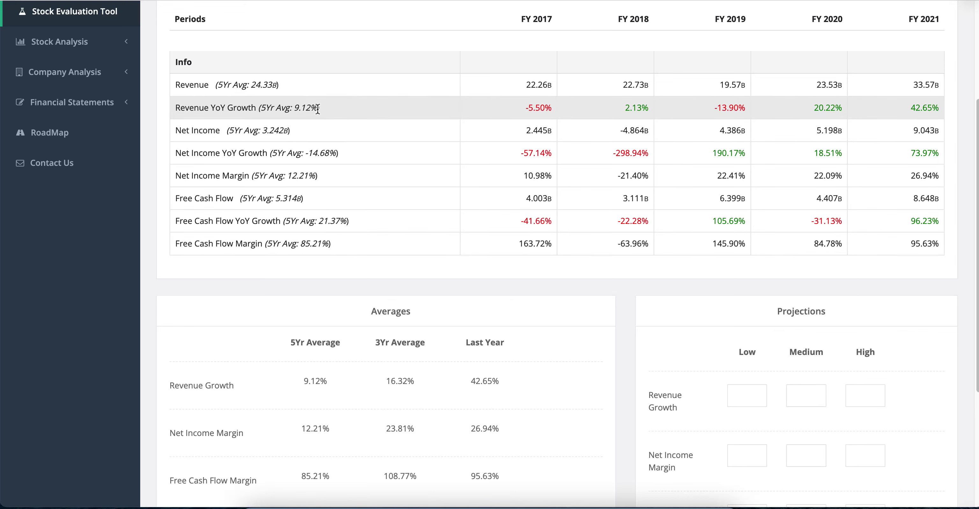
pyautogui.scroll(-2, 710, 231)
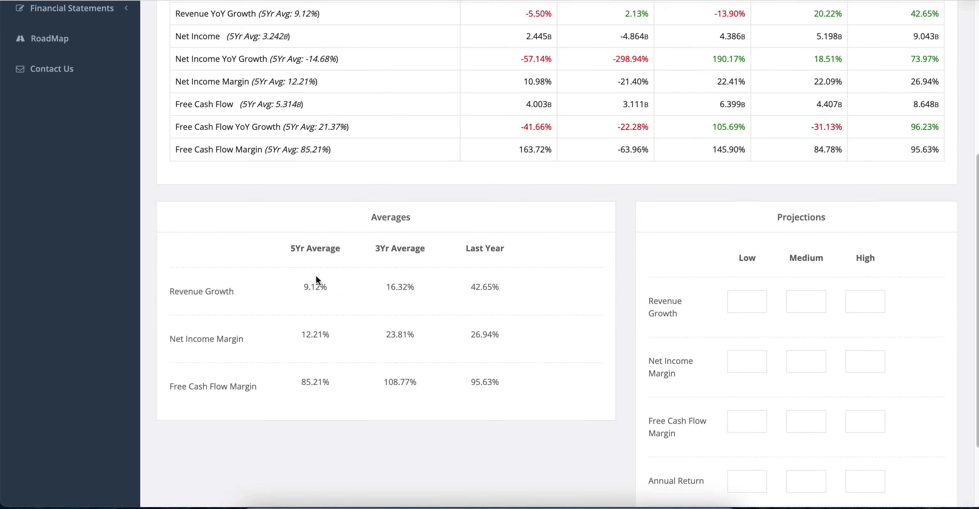
pyautogui.scroll(2, 647, 255)
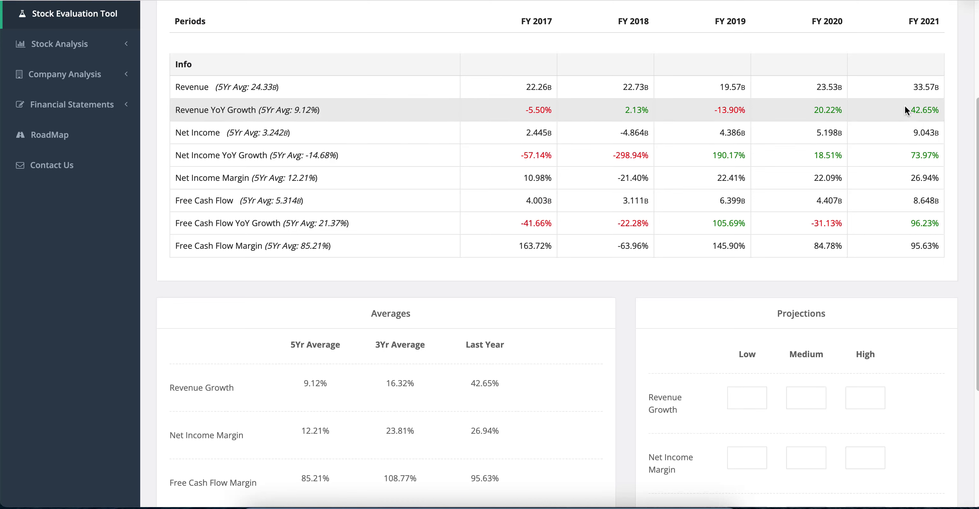
pyautogui.doubleClick(914, 109)
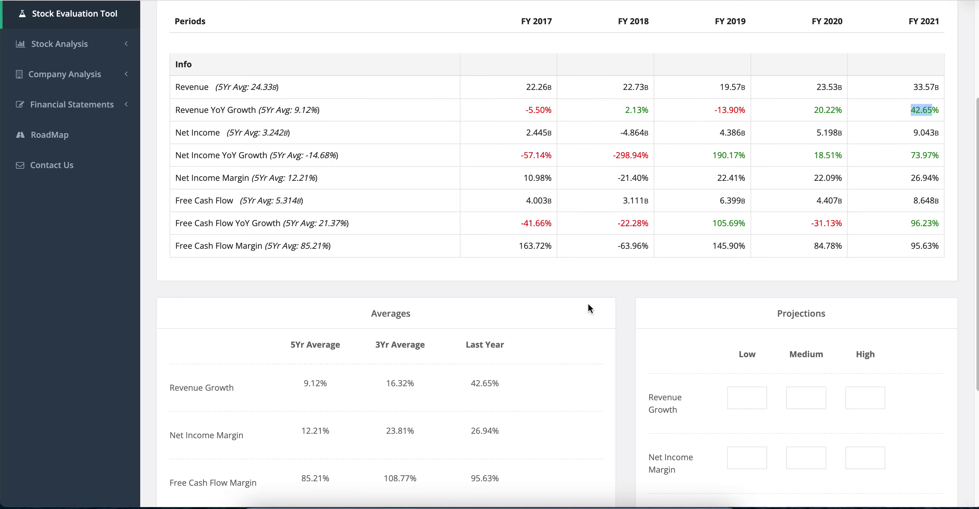
# Go to the Low Revenue Growth projection field and mark the 9.12% five-year average.
pyautogui.scroll(-1, 947, 52)
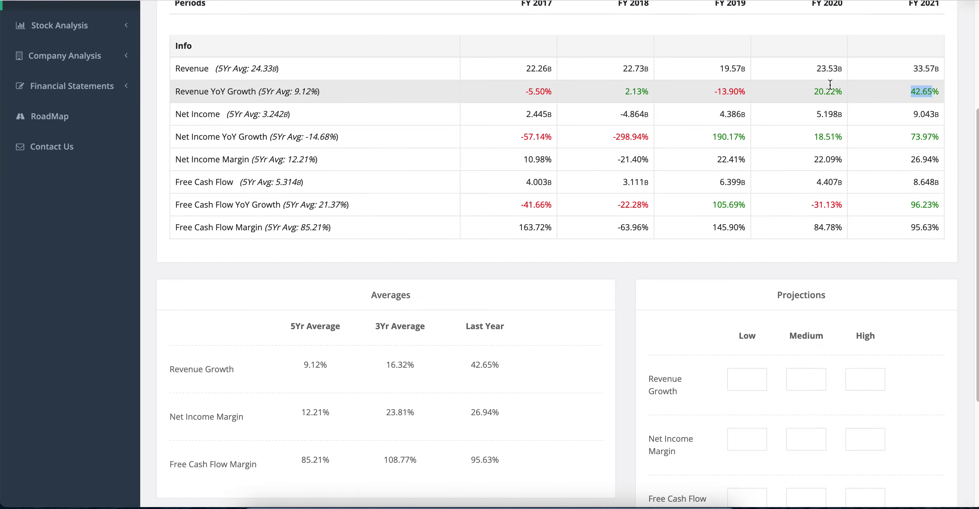
pyautogui.scroll(-3, 871, 96)
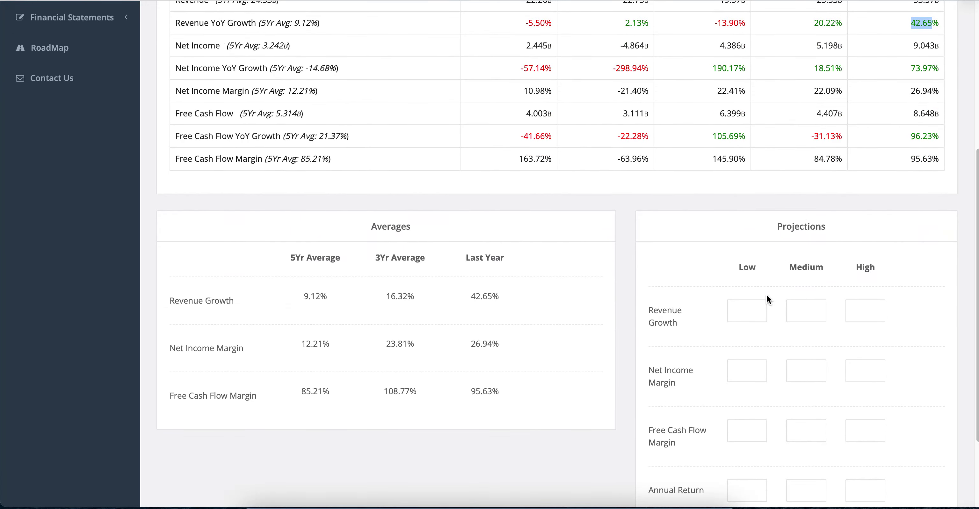
pyautogui.scroll(-1, 781, 247)
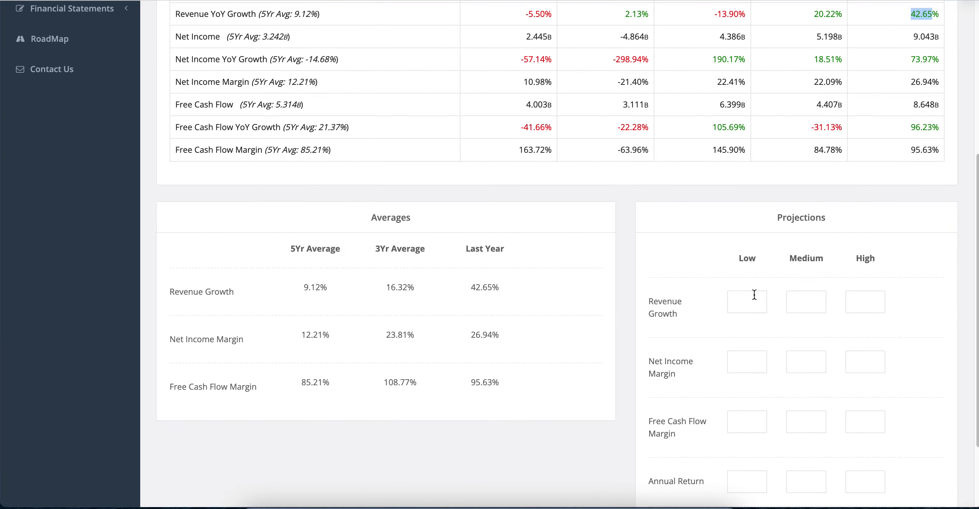
pyautogui.click(747, 302)
pyautogui.moveTo(293, 289); pyautogui.dragTo(330, 289)
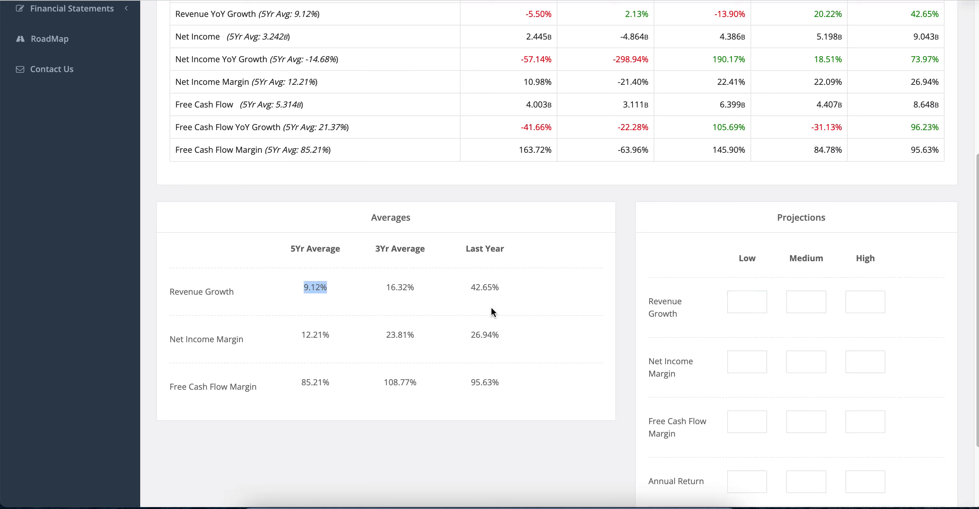
# Enter revenue growth projections of 6, 8 and 9 for low, medium and high.
pyautogui.click(760, 294)
pyautogui.write('6')
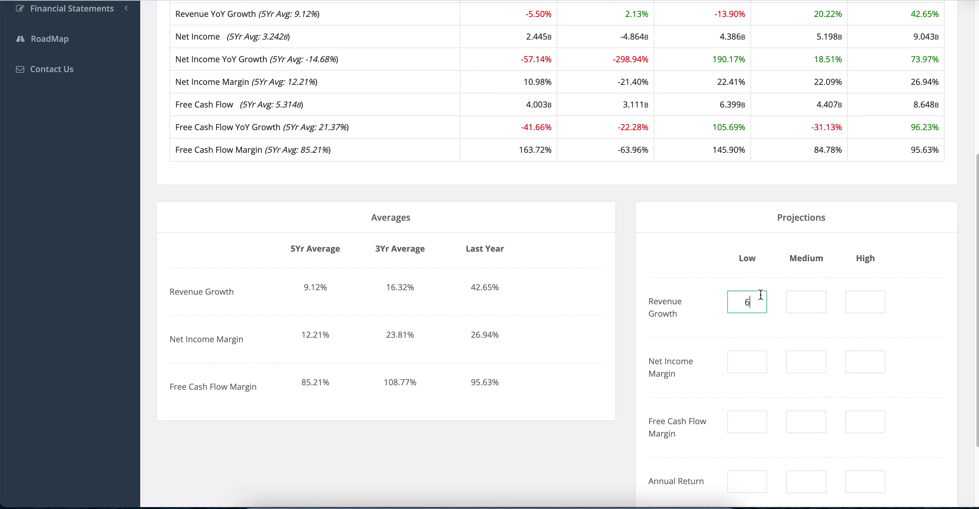
pyautogui.press('Tab')
pyautogui.write('8')
pyautogui.press('Tab')
pyautogui.write('9')
pyautogui.press('Tab')
# Enter net income margin projections of 18, 20 and 22.
pyautogui.scroll(-1, 584, 252)
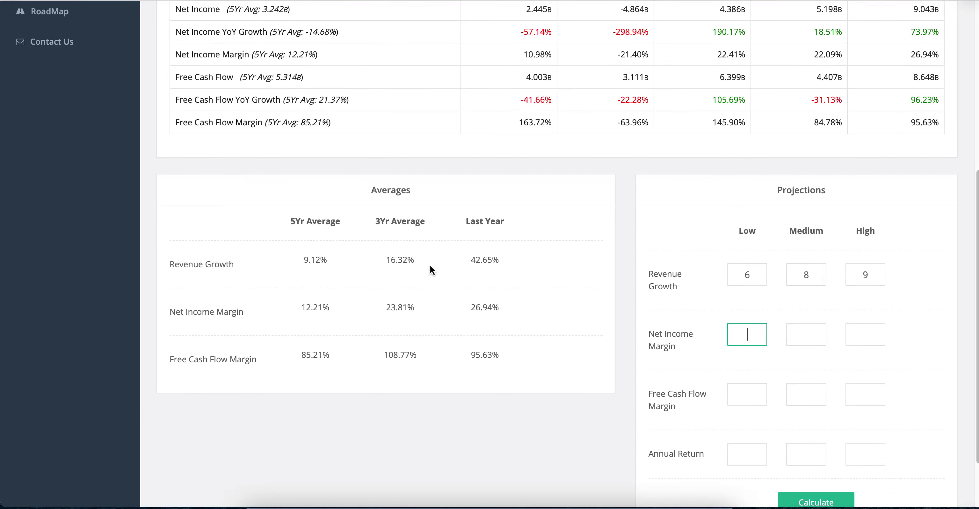
pyautogui.scroll(1, 422, 267)
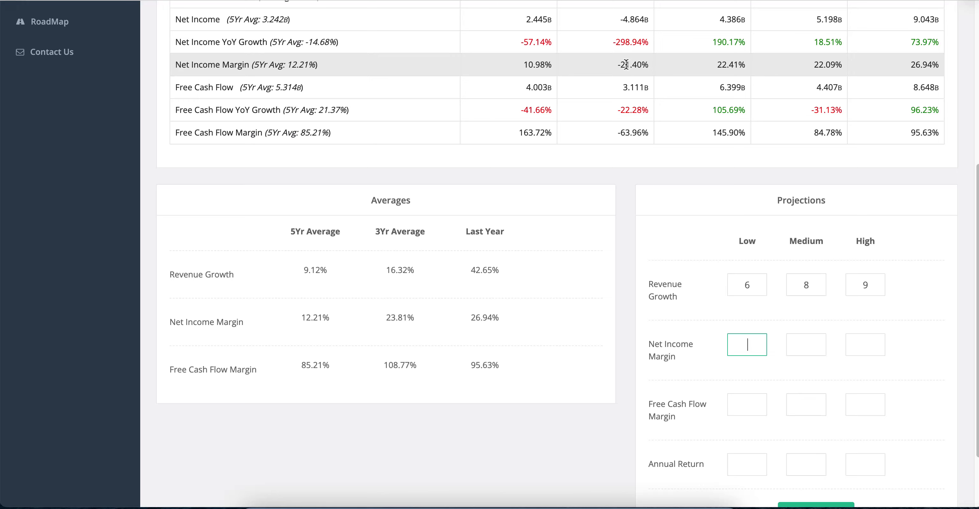
pyautogui.scroll(5, 616, 95)
pyautogui.scroll(-3, 622, 192)
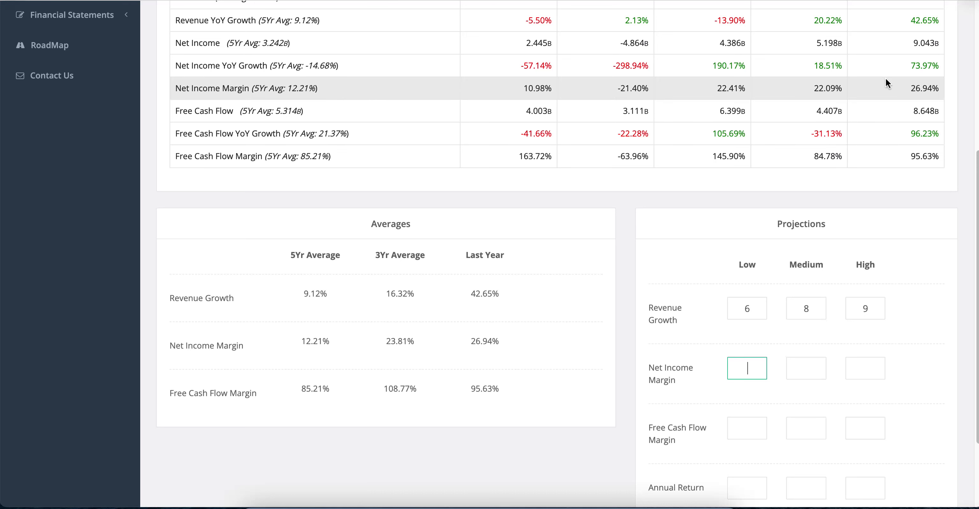
pyautogui.write('18')
pyautogui.press('Tab')
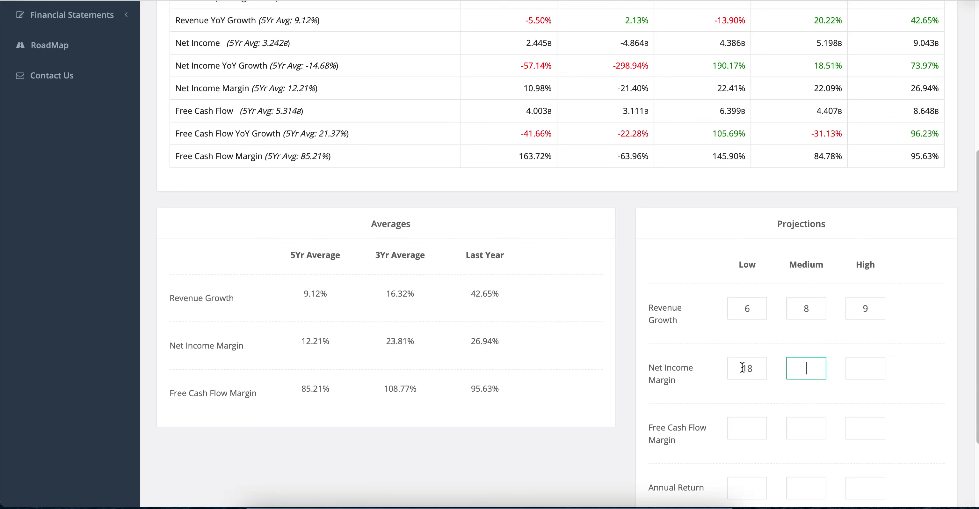
pyautogui.write('20')
pyautogui.press('Tab')
pyautogui.write('22')
pyautogui.press('Tab')
# Enter free cash flow margin projections of 80, 90 and 100.
pyautogui.scroll(-1, 515, 404)
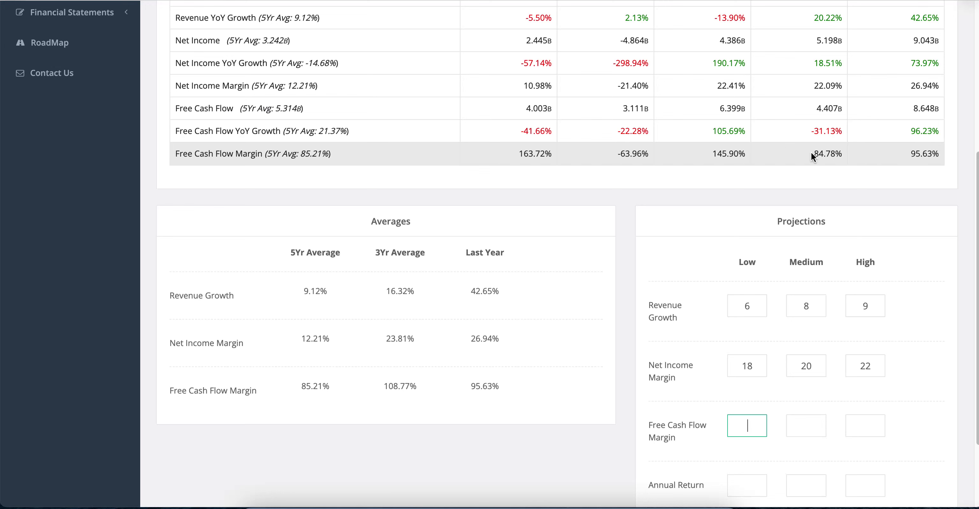
pyautogui.scroll(-1, 808, 188)
pyautogui.scroll(-3, 679, 163)
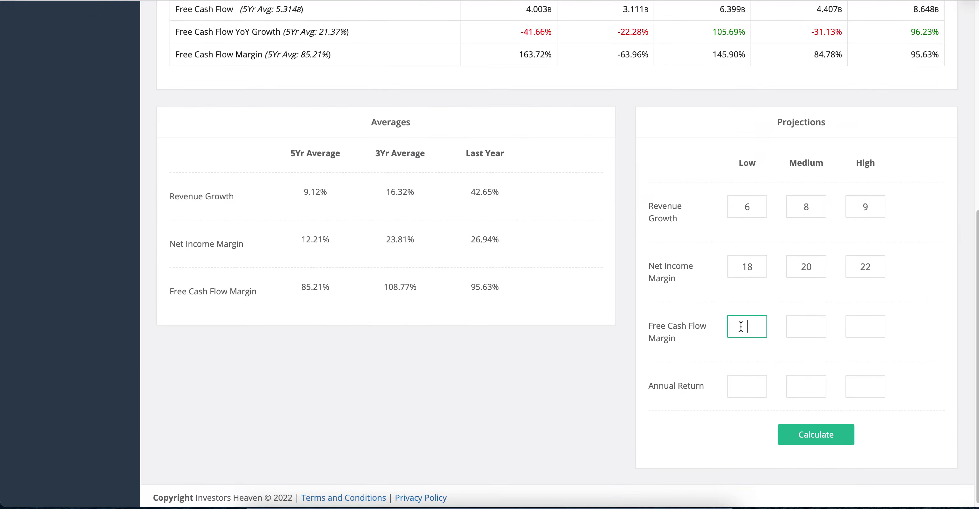
pyautogui.write('80')
pyautogui.press('Tab')
pyautogui.write('90')
pyautogui.press('Tab')
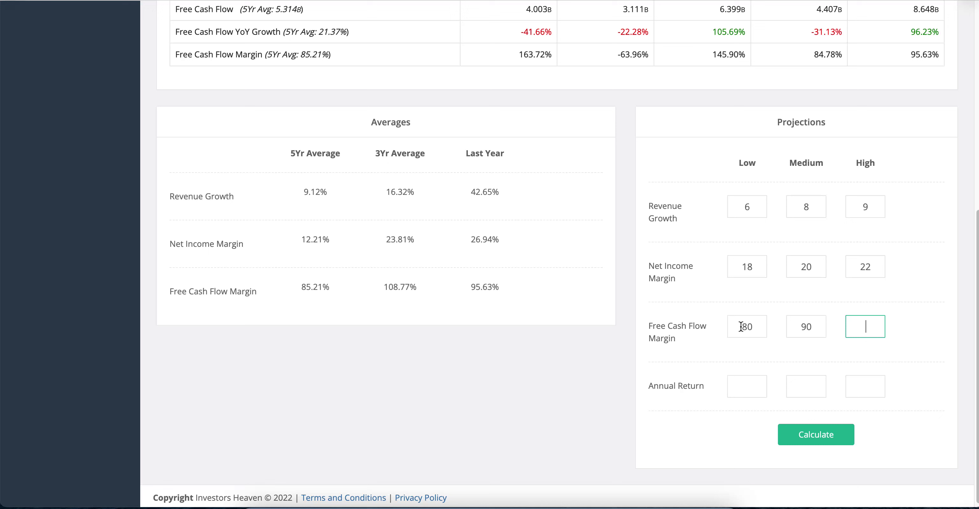
pyautogui.write('100')
# Set the low, medium and high annual return projections to 13.
pyautogui.press('Tab')
pyautogui.write('13')
pyautogui.press('Tab')
pyautogui.write('13')
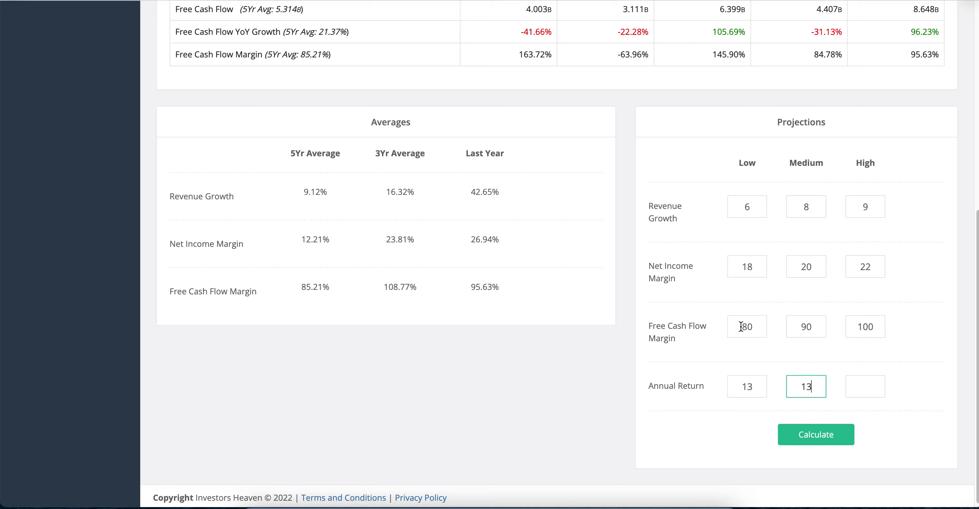
pyautogui.press('Tab')
pyautogui.write('13')
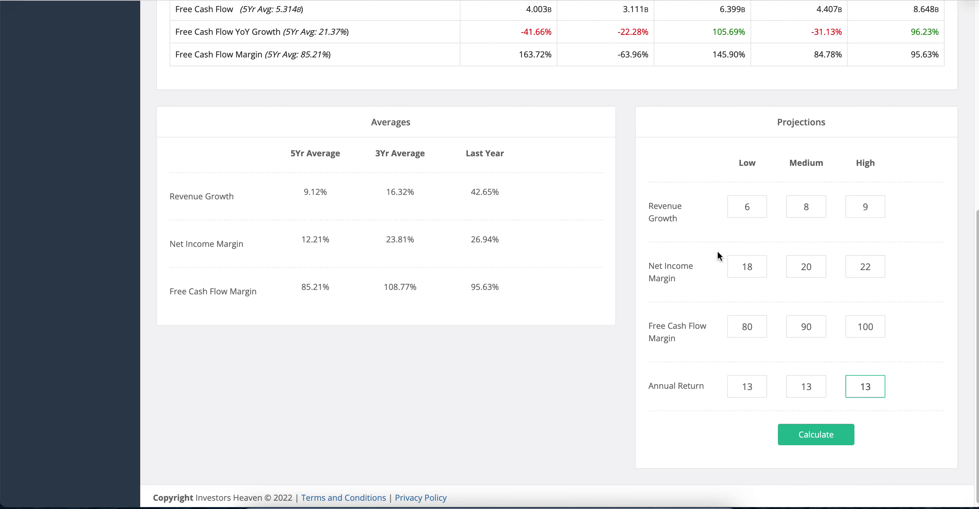
pyautogui.scroll(10, 718, 250)
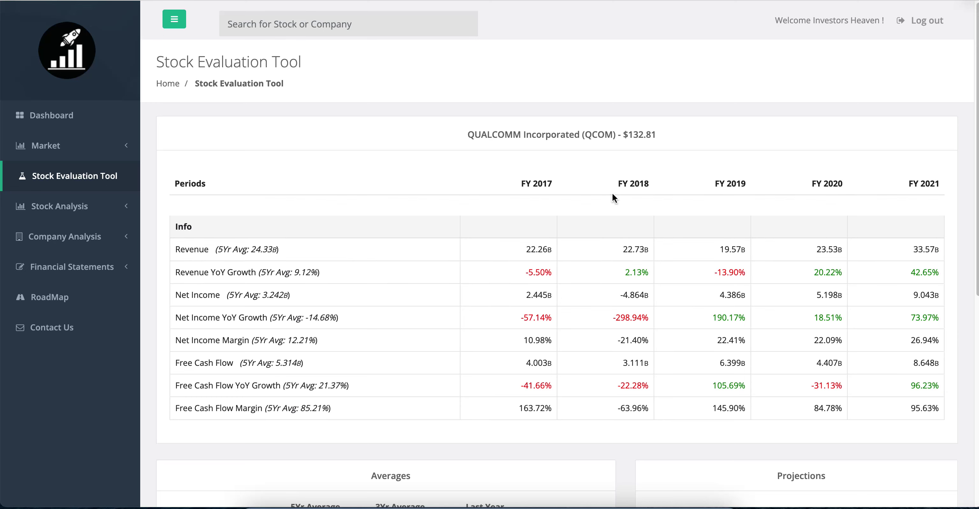
pyautogui.scroll(-7, 611, 192)
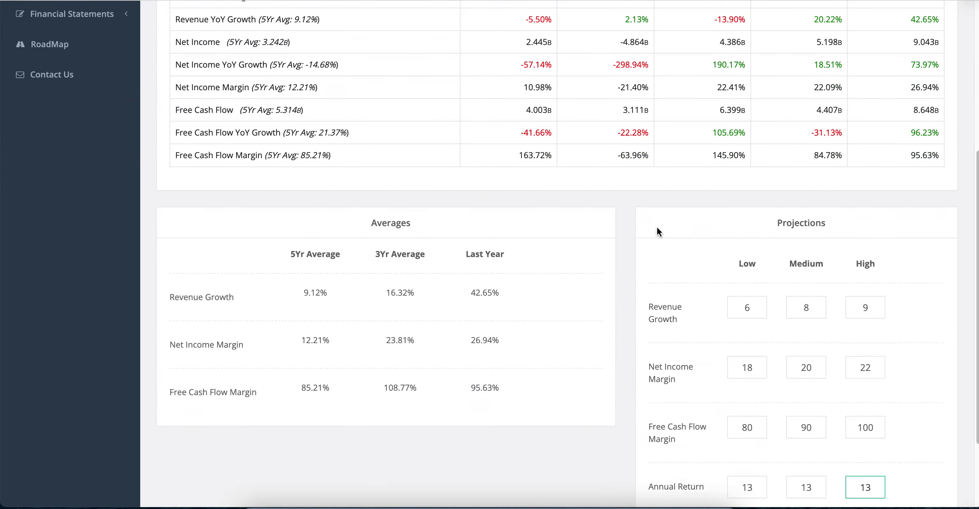
pyautogui.scroll(7, 656, 228)
pyautogui.scroll(-6, 596, 226)
pyautogui.scroll(-3, 598, 228)
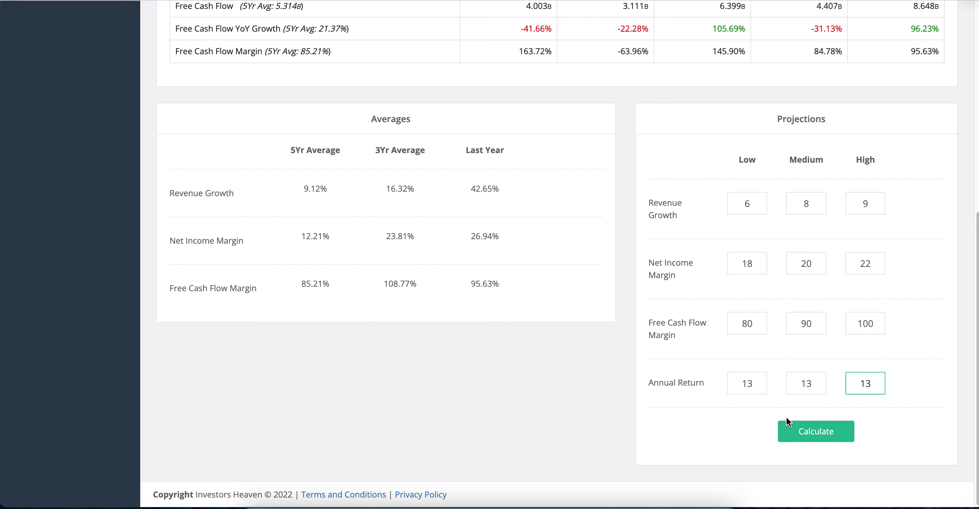
# Calculate and review max prices to pay of $73.80, $100.35 and $127.86 versus $132.81.
pyautogui.click(801, 429)
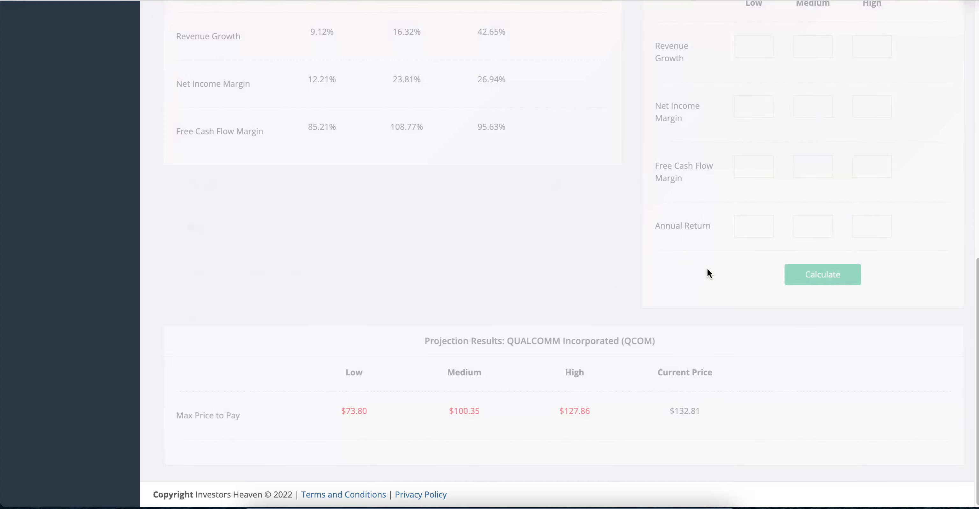
pyautogui.scroll(3, 912, 145)
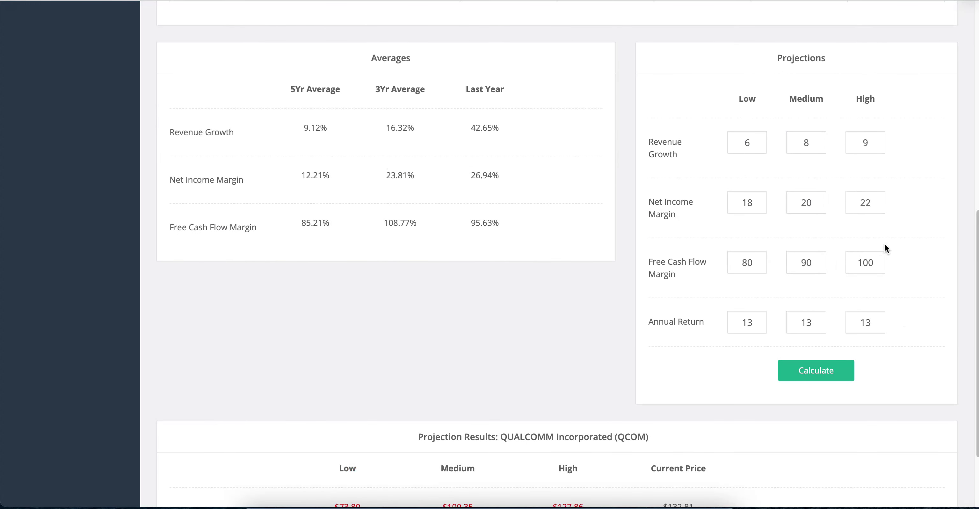
pyautogui.scroll(-3, 467, 325)
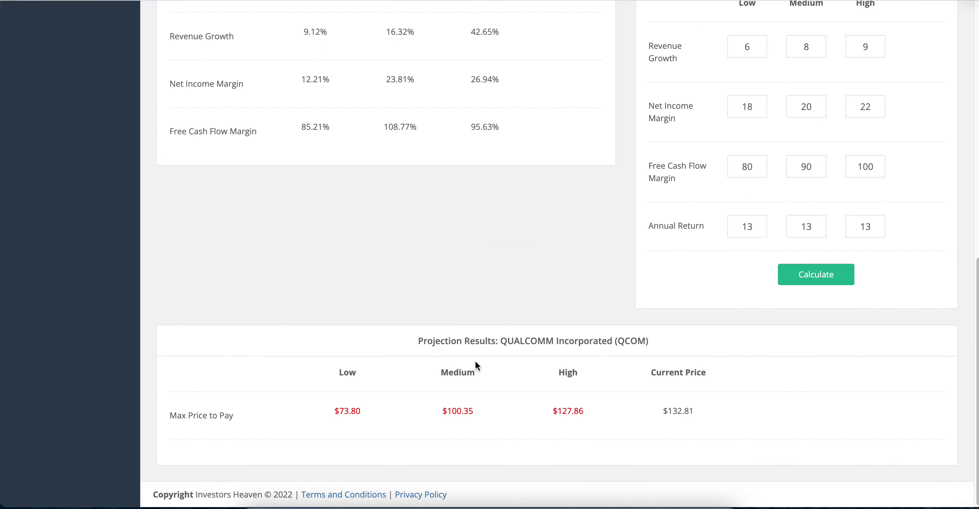
pyautogui.scroll(6, 675, 316)
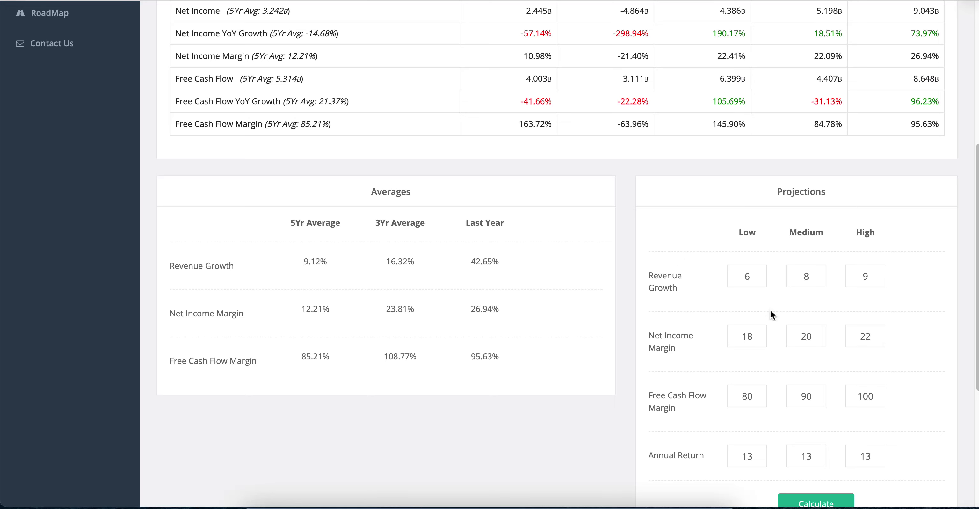
pyautogui.scroll(-7, 703, 317)
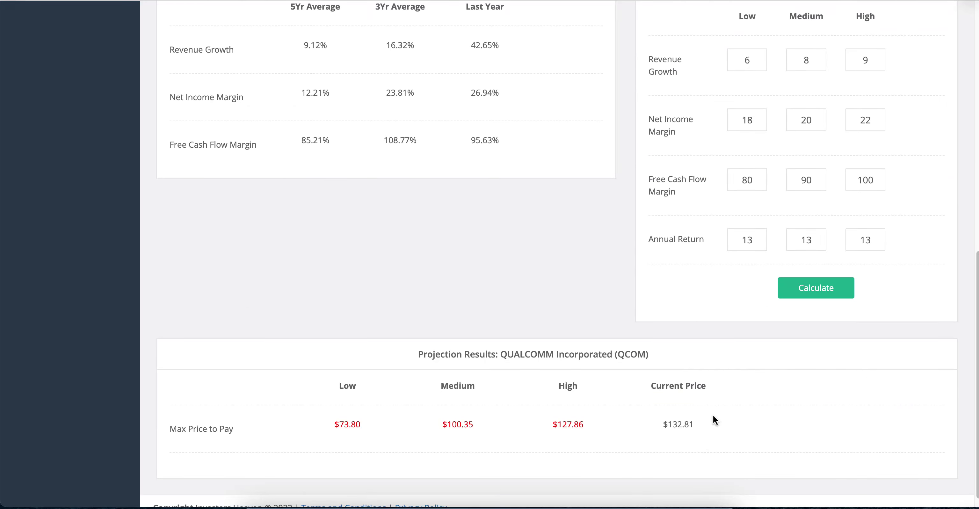
pyautogui.scroll(6, 714, 418)
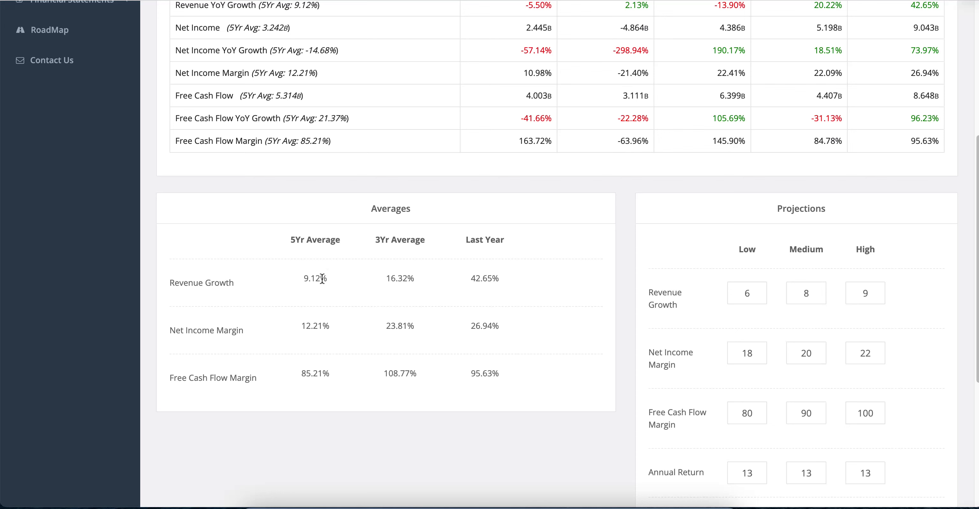
pyautogui.scroll(-6, 302, 286)
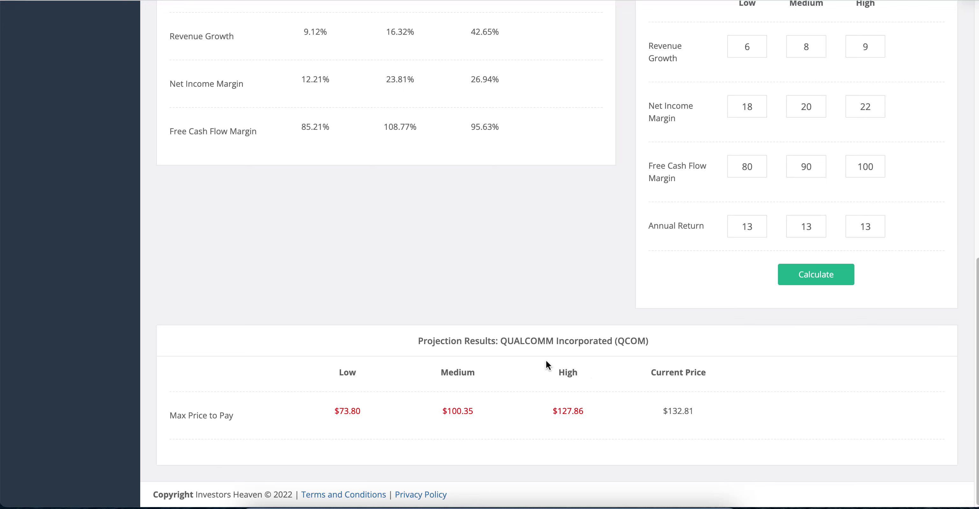
# Replace the revenue growth projections with 9, 12 and 15.
pyautogui.scroll(2, 689, 386)
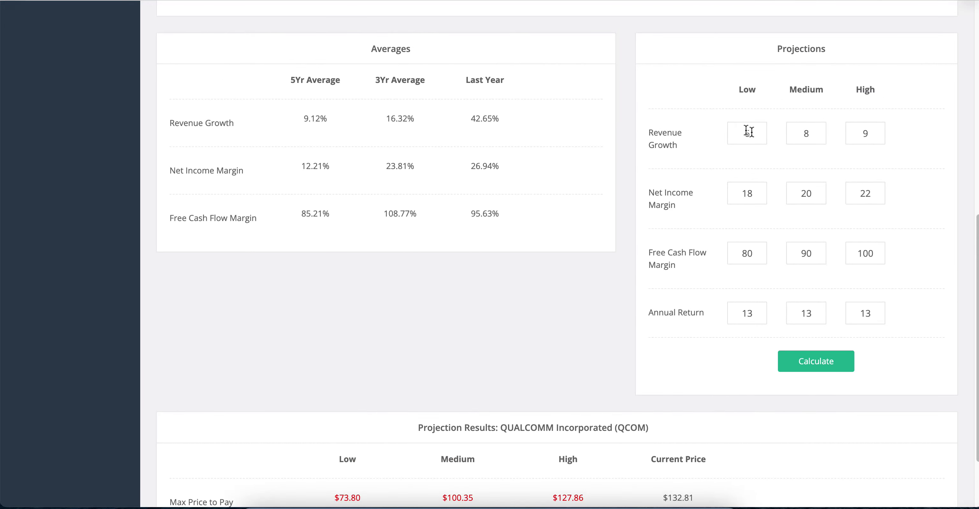
pyautogui.moveTo(748, 131); pyautogui.dragTo(742, 133)
pyautogui.write('9')
pyautogui.press('Tab')
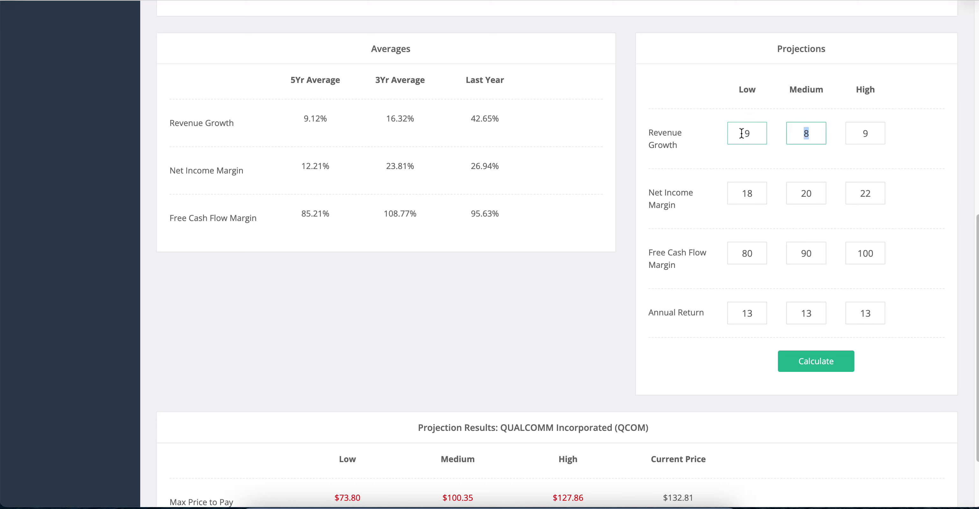
pyautogui.write('12')
pyautogui.press('Tab')
pyautogui.write('15')
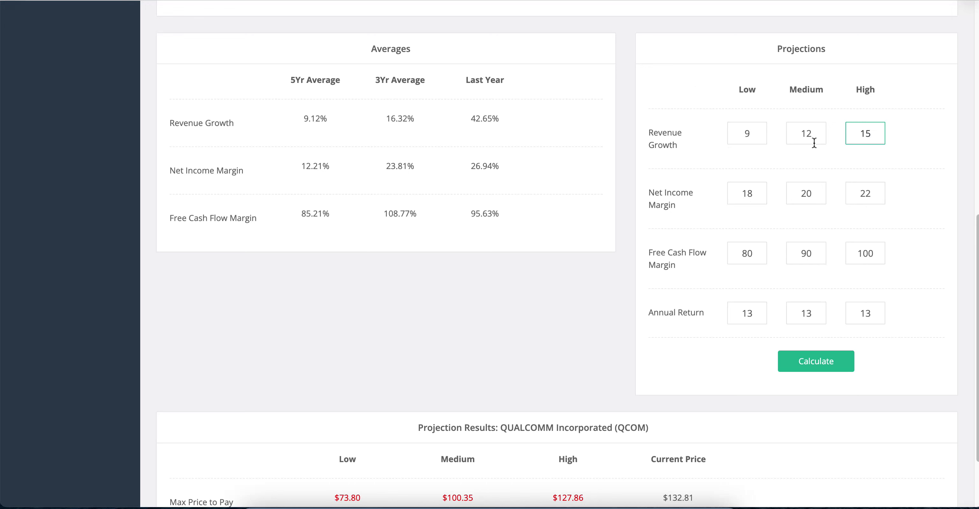
pyautogui.scroll(-3, 313, 277)
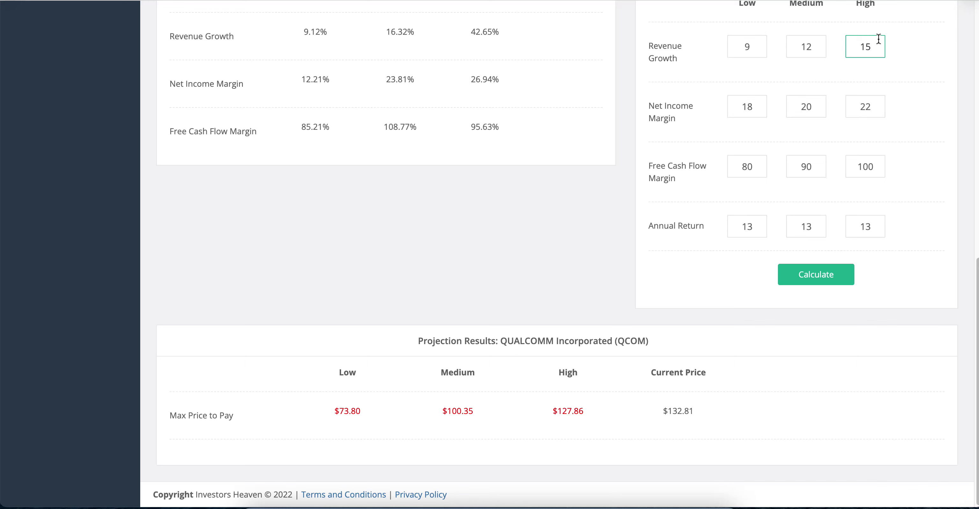
# Recalculate and compare the new max prices to pay: $83.69, $118.33 and $163.20.
pyautogui.click(809, 277)
pyautogui.scroll(3, 472, 371)
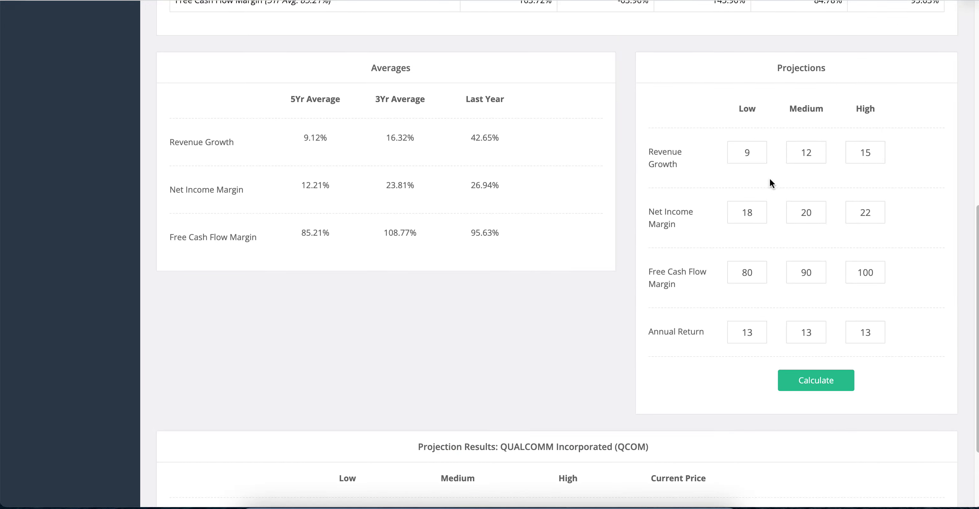
pyautogui.scroll(-3, 632, 194)
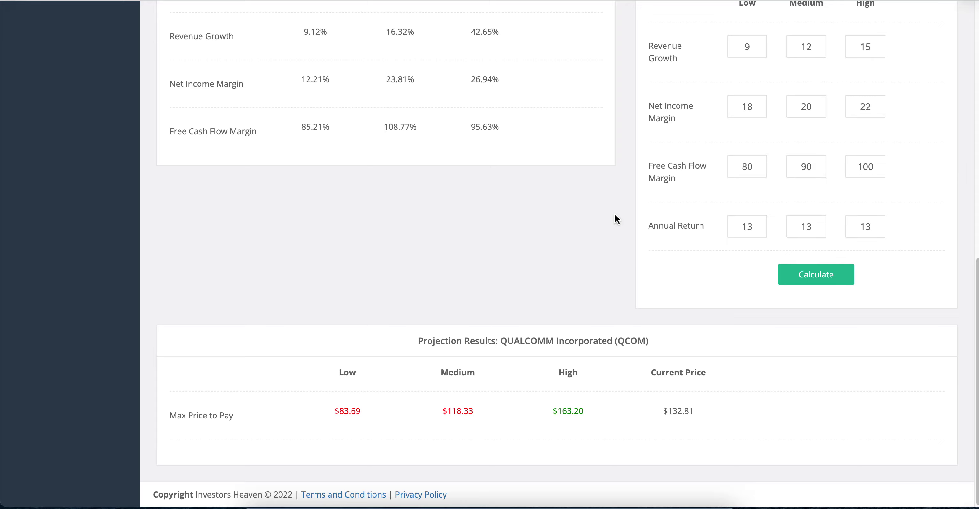
pyautogui.scroll(10, 616, 217)
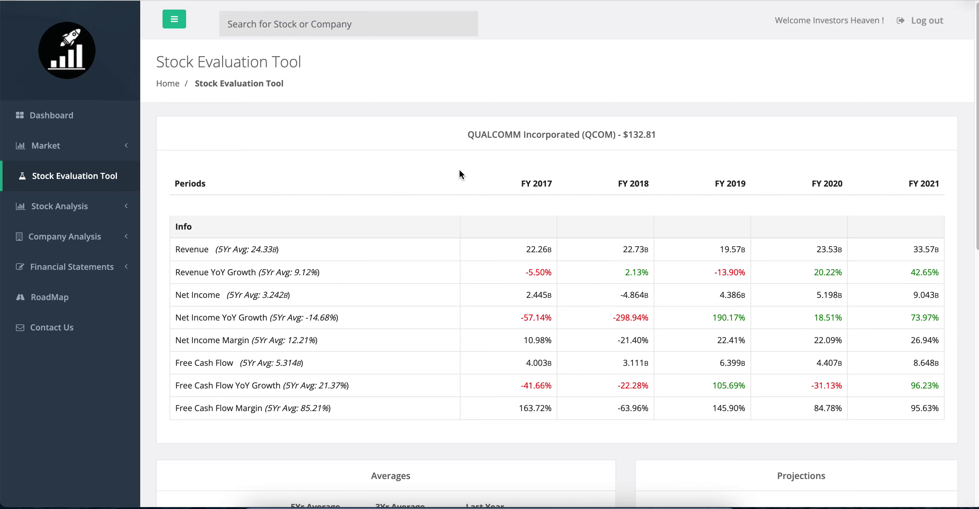
pyautogui.scroll(-10, 444, 230)
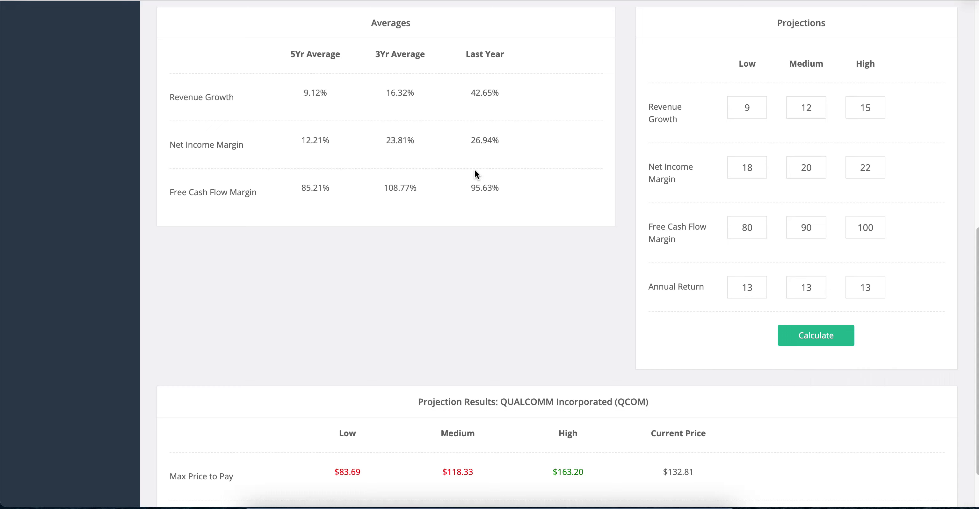
pyautogui.scroll(10, 474, 171)
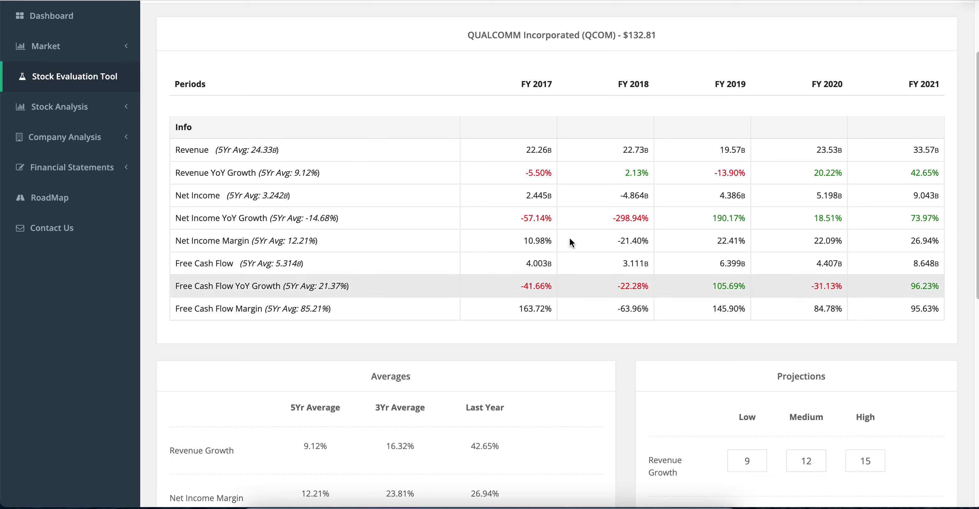
pyautogui.scroll(-3, 569, 240)
pyautogui.scroll(6, 657, 296)
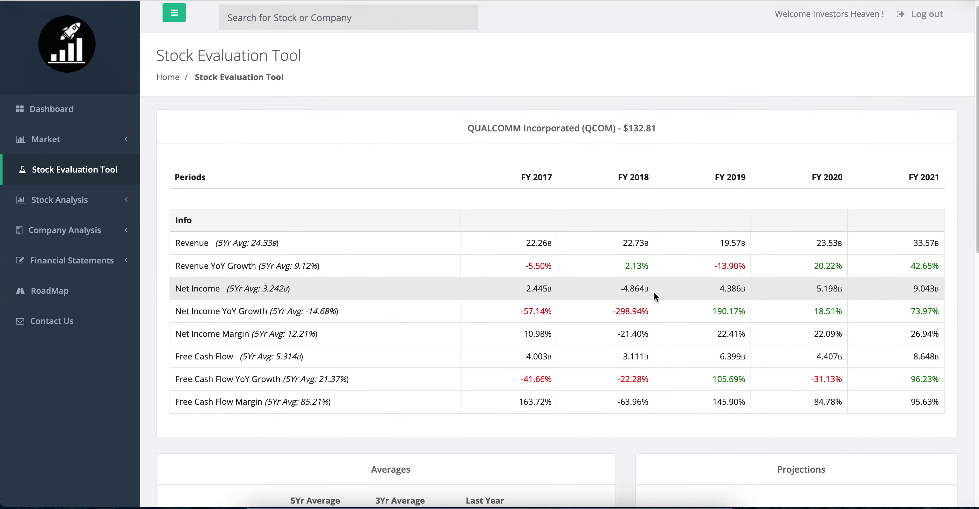
pyautogui.scroll(-4, 653, 291)
pyautogui.scroll(-8, 633, 291)
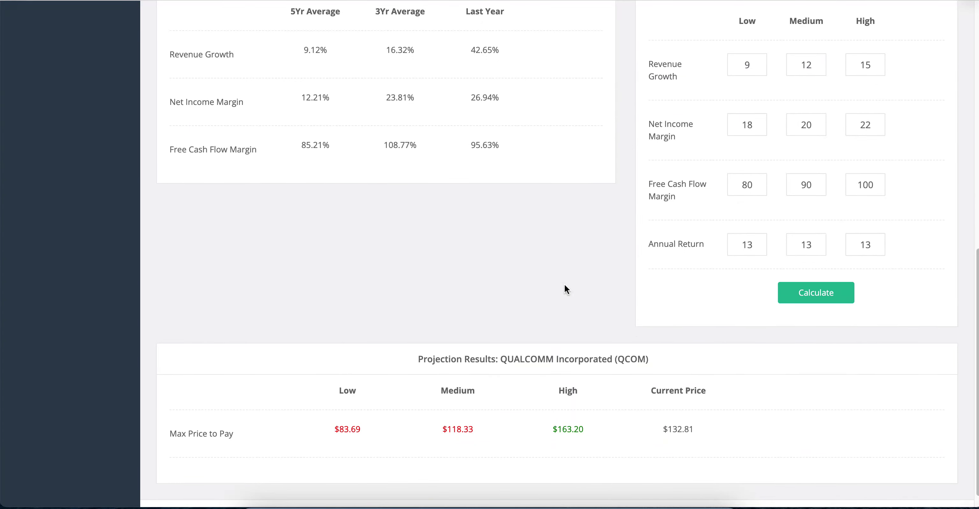
pyautogui.scroll(10, 564, 288)
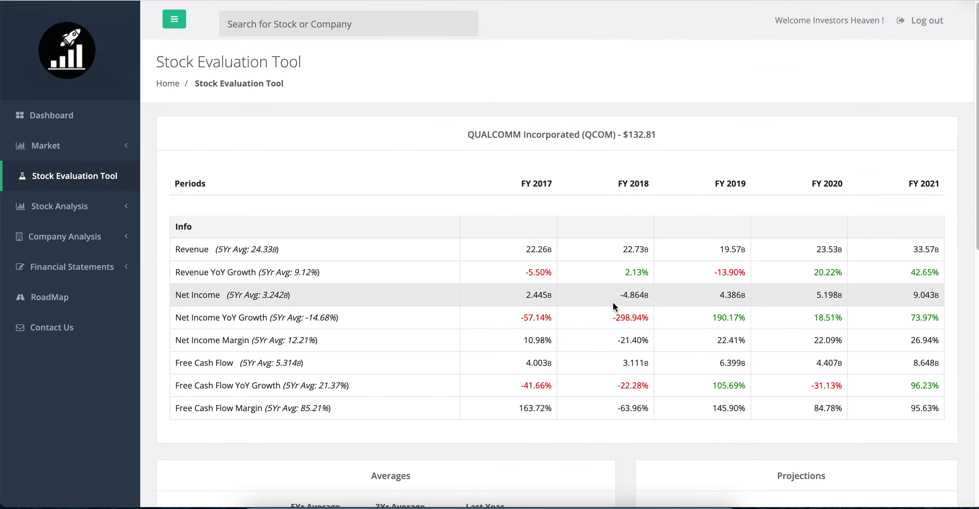